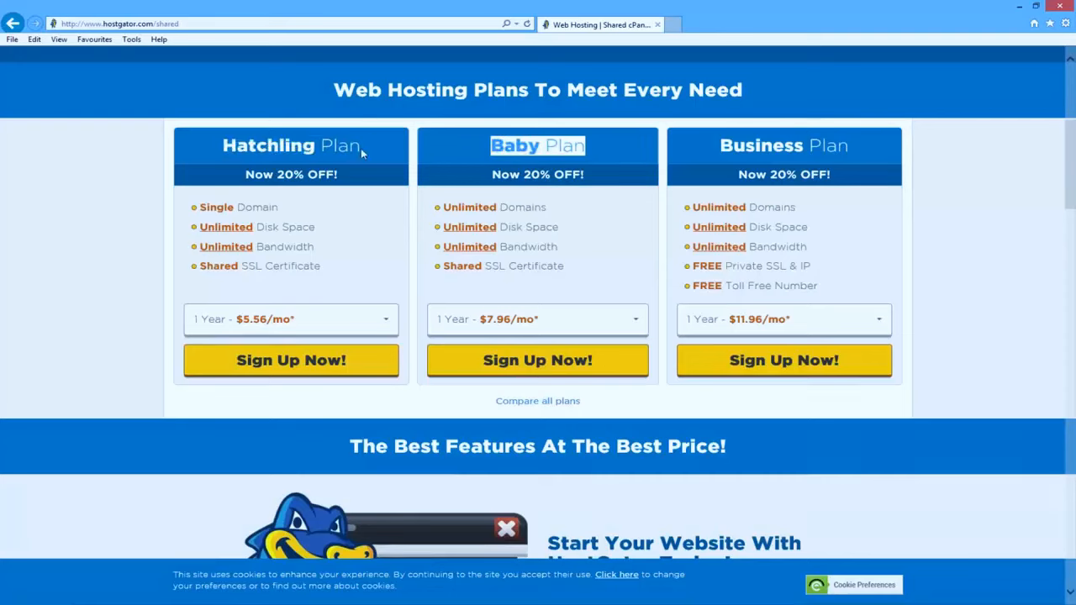
- Compare the Hatchling and Baby plans by highlighting their headings and domain features
{"action": "left_click_drag", "start_coordinate": [326, 207], "coordinate": [199, 207]}
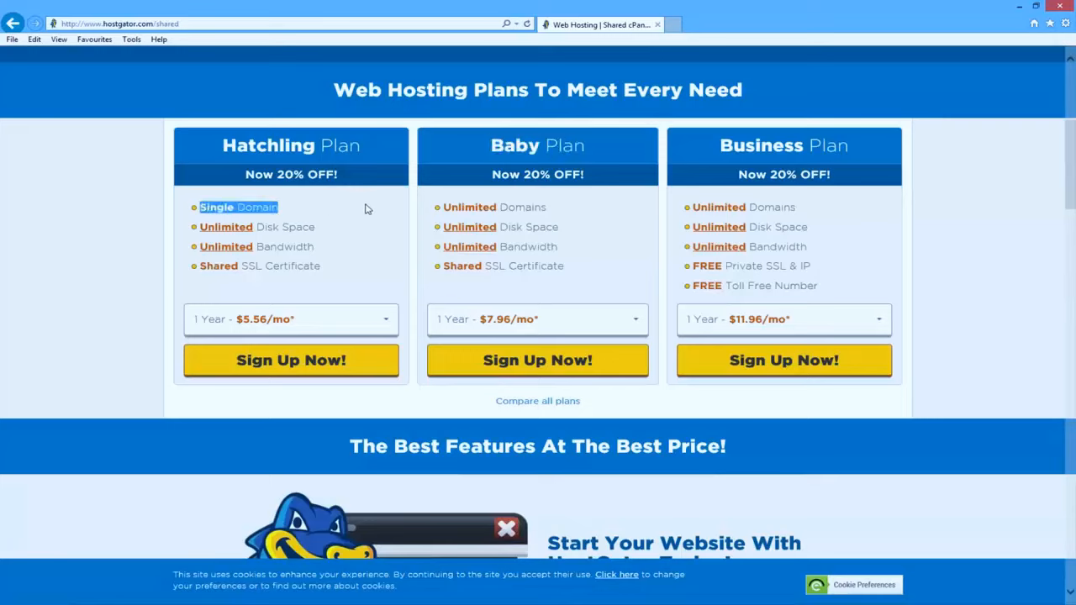
{"action": "left_click_drag", "start_coordinate": [566, 215], "coordinate": [442, 207]}
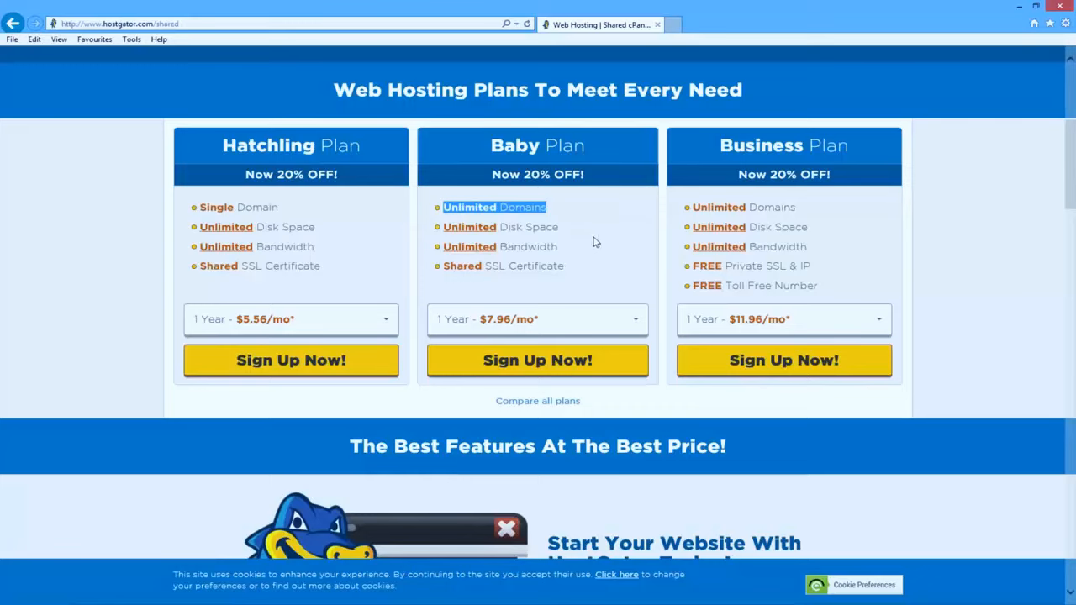
{"action": "left_click_drag", "start_coordinate": [365, 148], "coordinate": [247, 151]}
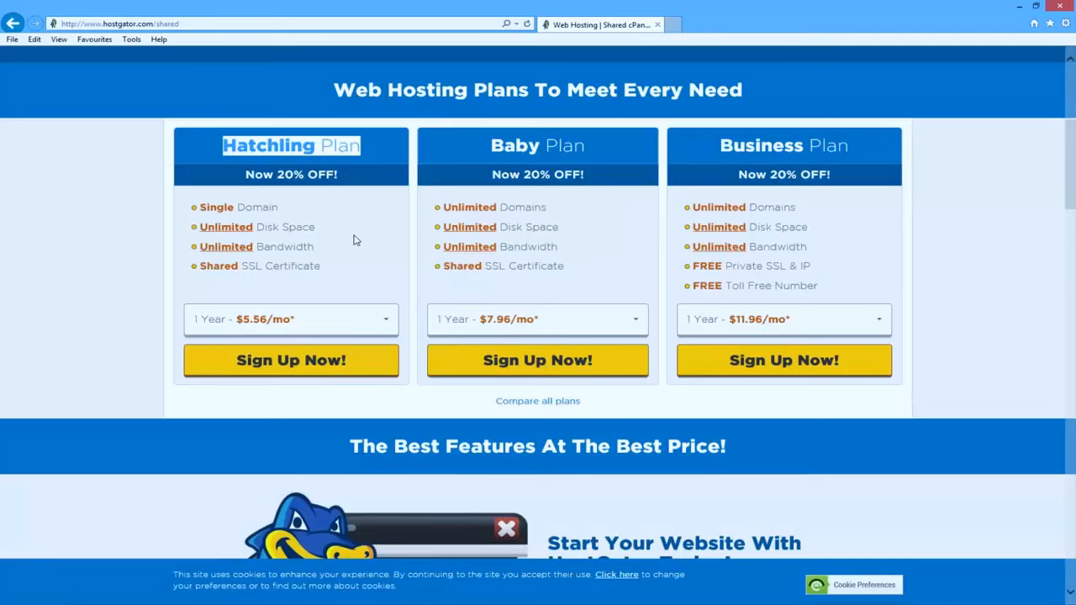
{"action": "left_click_drag", "start_coordinate": [600, 148], "coordinate": [492, 145]}
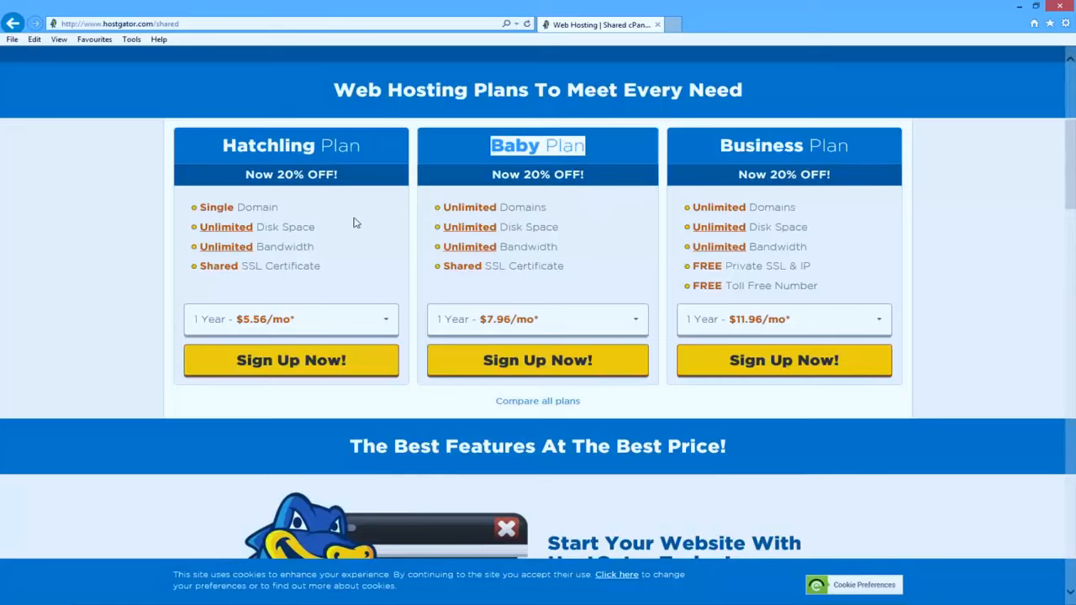
- Switch the Baby plan to monthly billing and sign up for it
{"action": "left_click", "coordinate": [595, 326]}
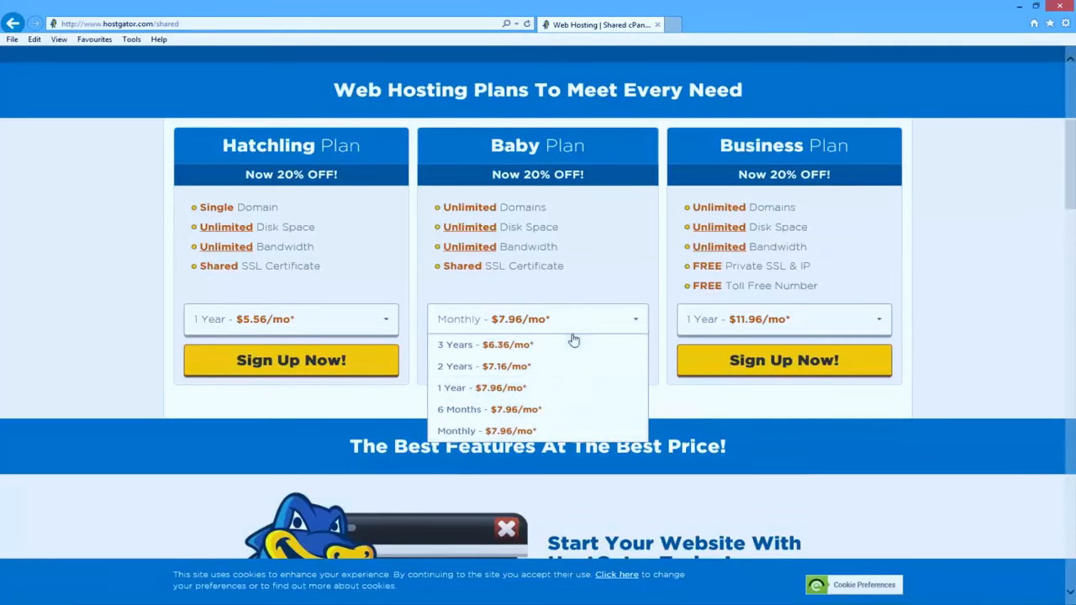
{"action": "left_click", "coordinate": [550, 432]}
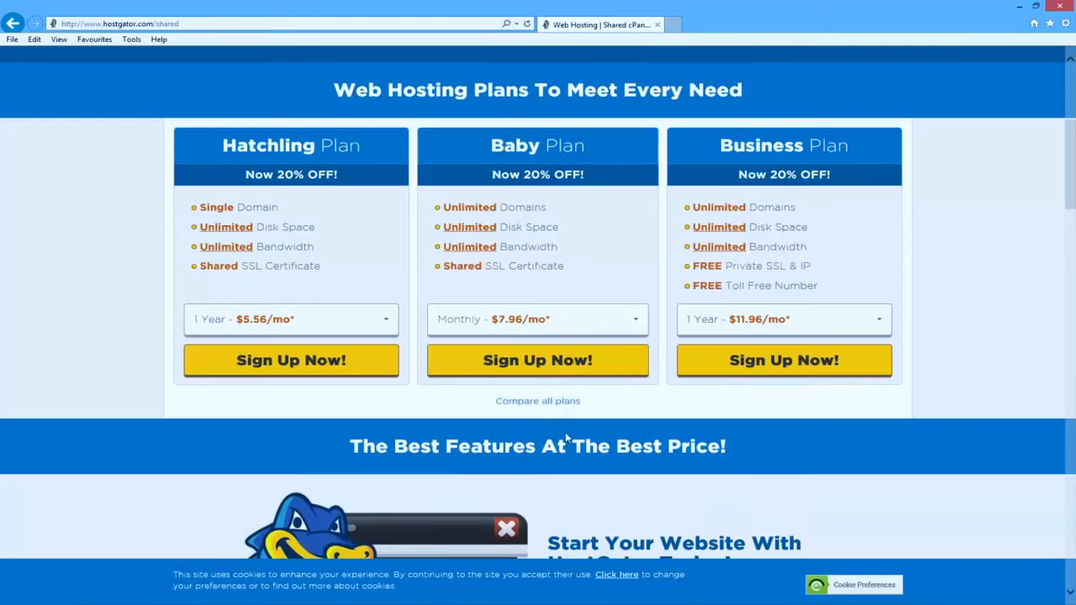
{"action": "left_click", "coordinate": [576, 372]}
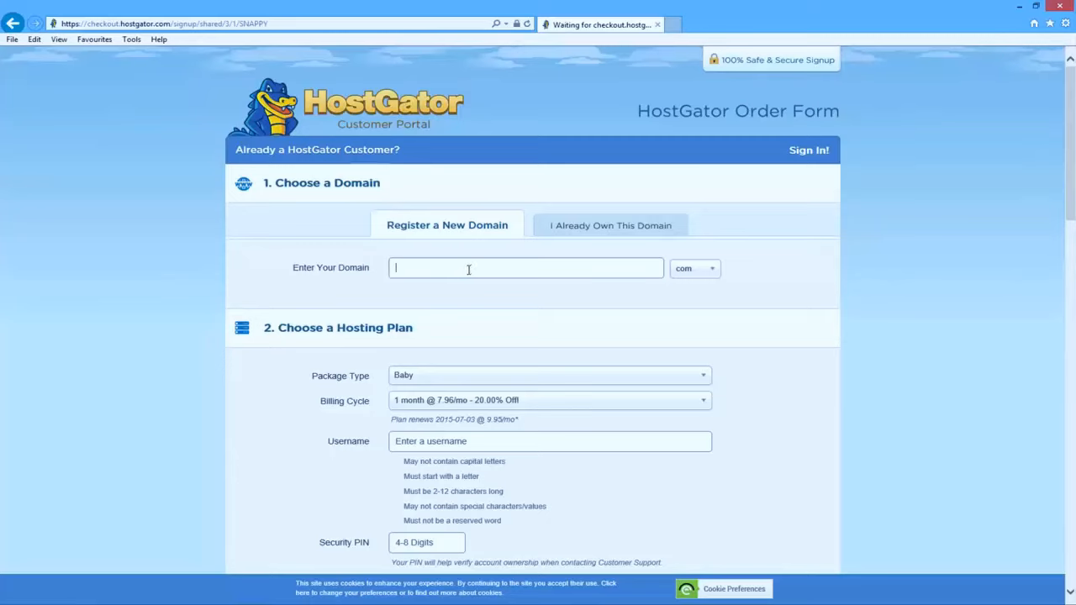
- Enter 'martiesexample' with the .com extension so martiesexamplesite.com is added as the primary domain
{"action": "type", "text": "martiesexamplesite"}
{"action": "left_click", "coordinate": [713, 271]}
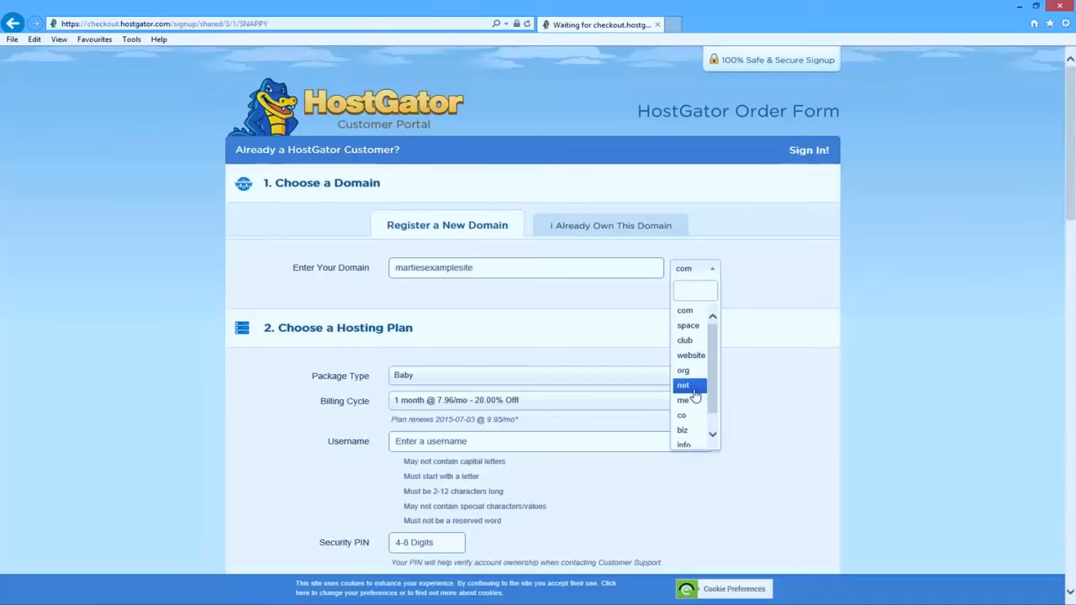
{"action": "left_click", "coordinate": [753, 275]}
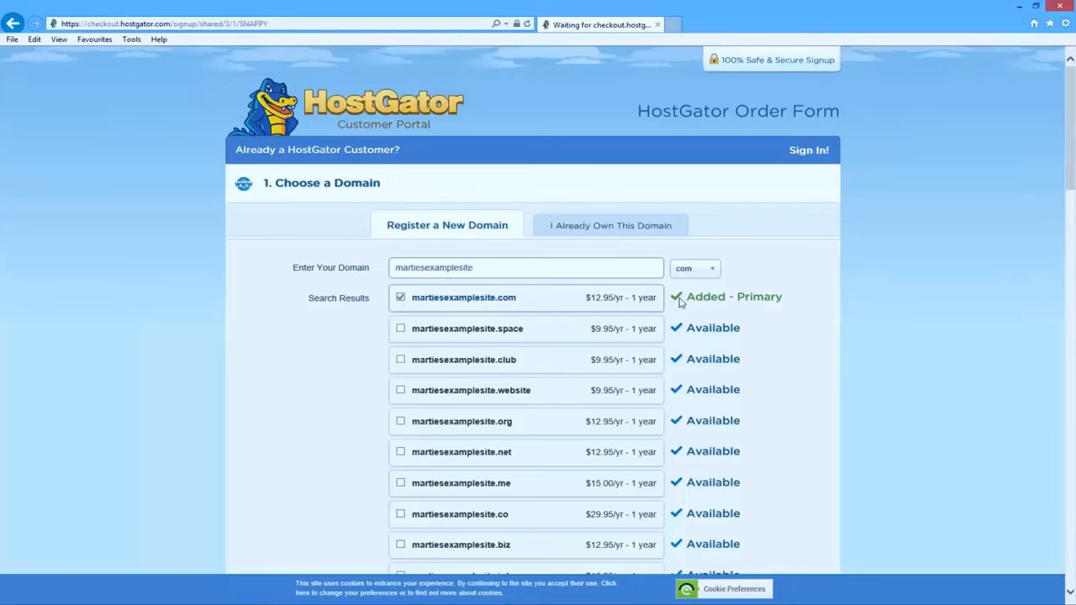
{"action": "double_click", "coordinate": [726, 297]}
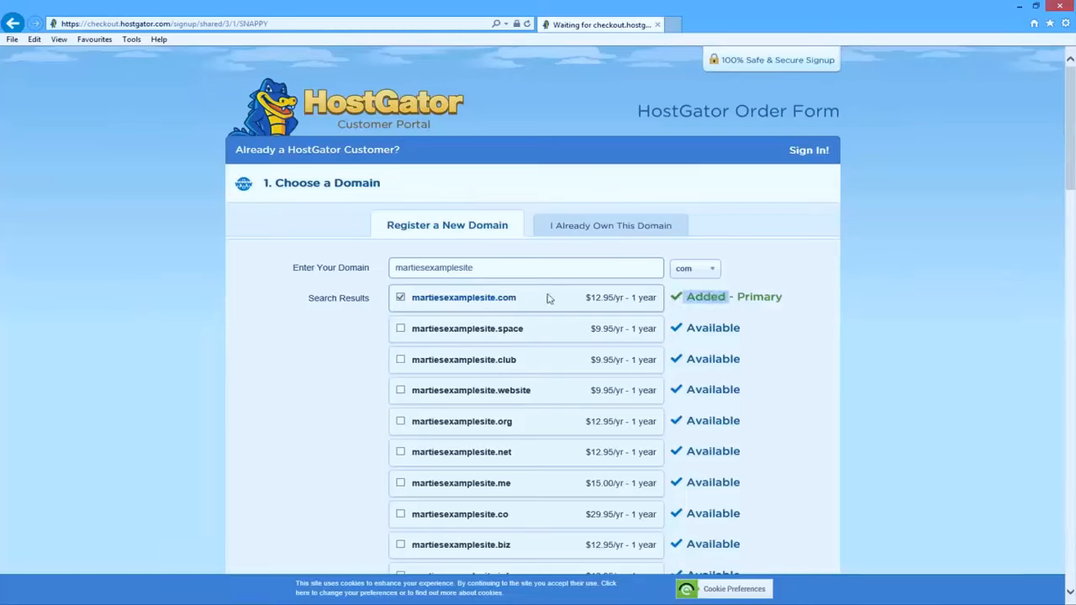
{"action": "left_click", "coordinate": [270, 343]}
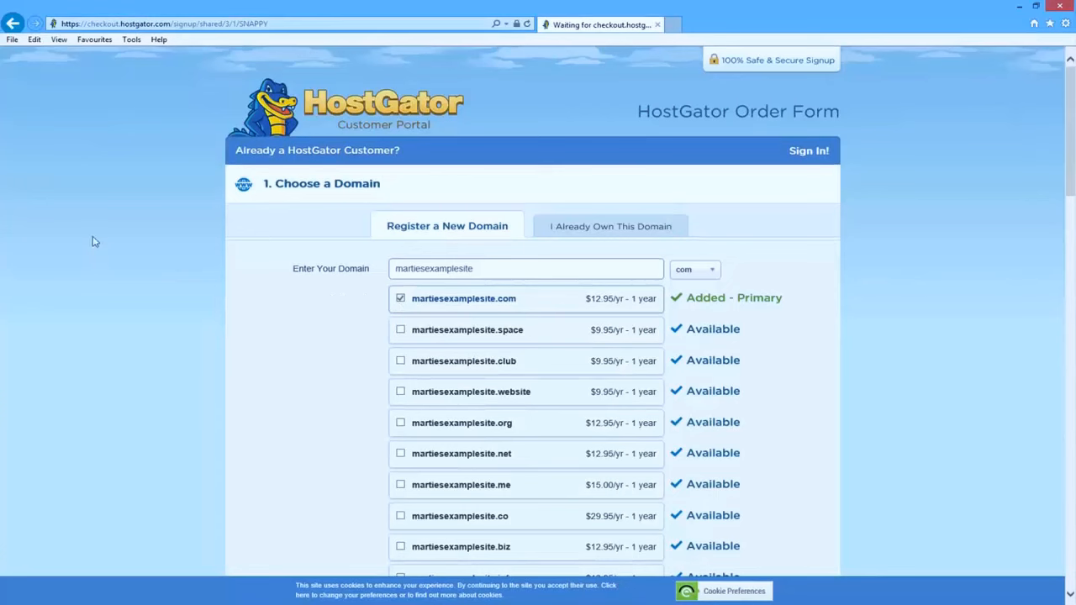
- Choose PayPal as the payment method in Billing Info
{"action": "scroll", "coordinate": [109, 242], "scroll_direction": "down", "scroll_amount": 5}
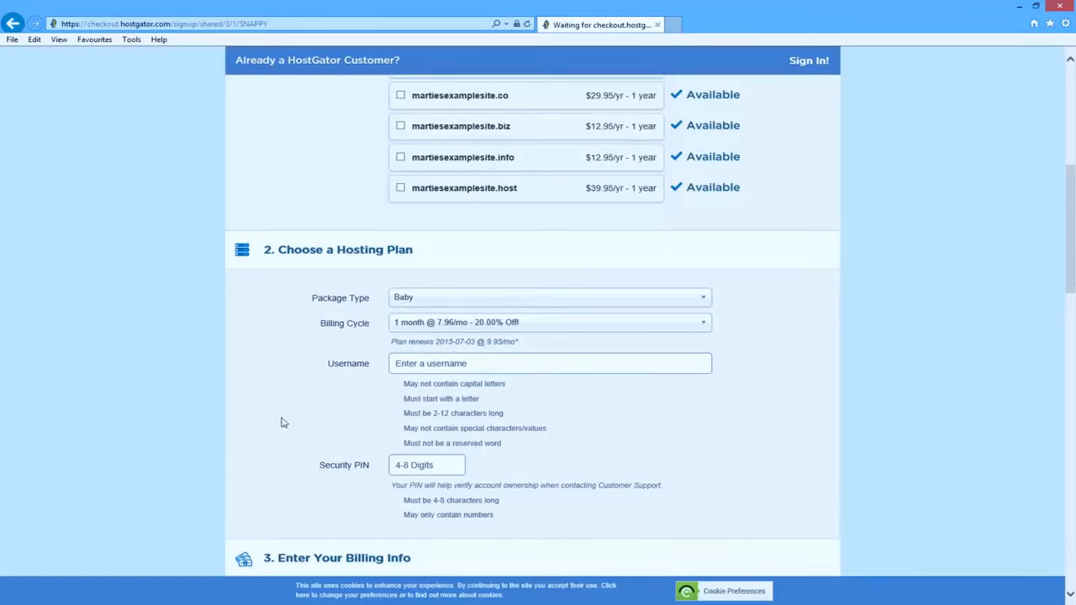
{"action": "scroll", "coordinate": [124, 265], "scroll_direction": "down", "scroll_amount": 5}
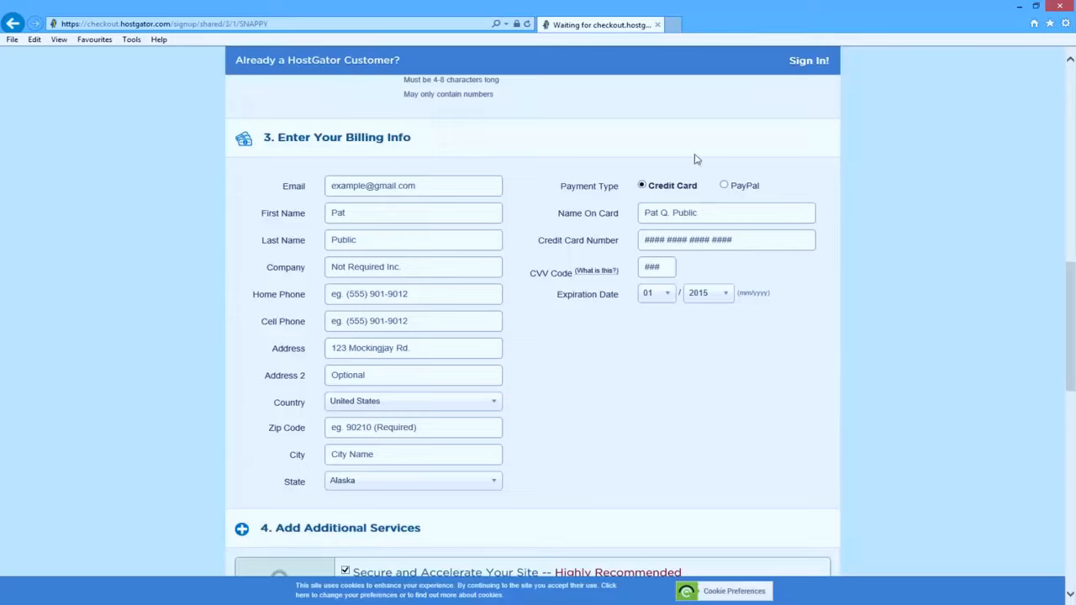
{"action": "left_click", "coordinate": [723, 184]}
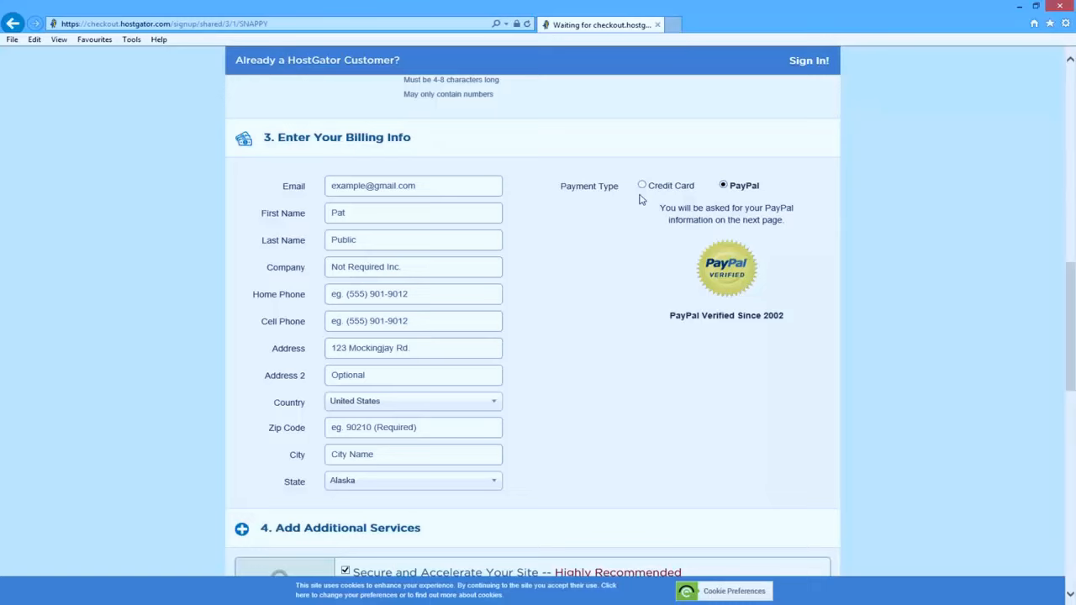
- Untick the SiteLock and CodeGuard add-ons under Additional Services
{"action": "scroll", "coordinate": [641, 198], "scroll_direction": "down", "scroll_amount": 5}
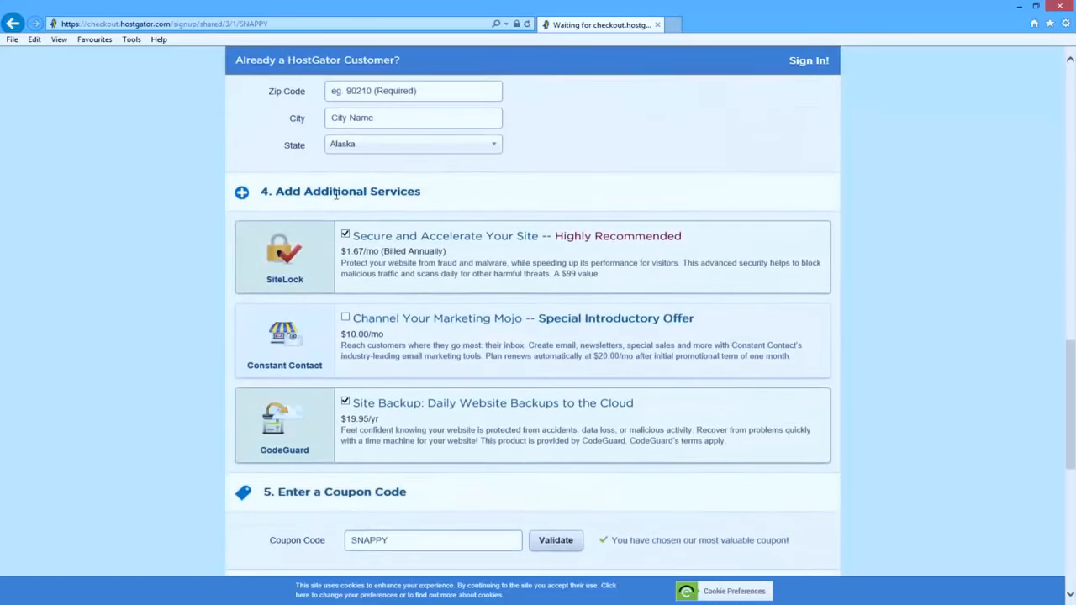
{"action": "left_click", "coordinate": [345, 234]}
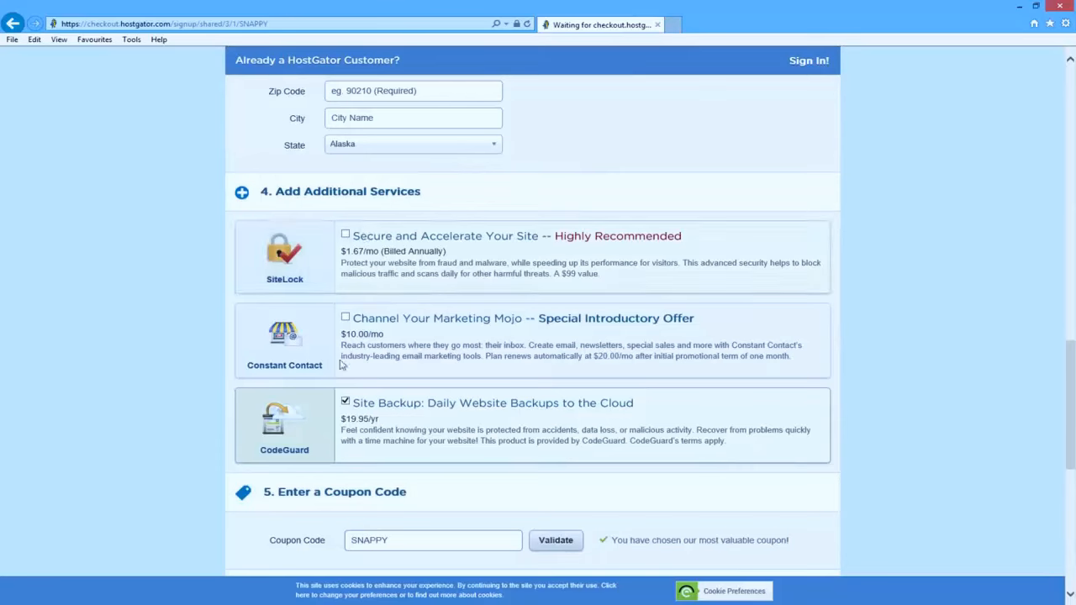
{"action": "left_click", "coordinate": [346, 403]}
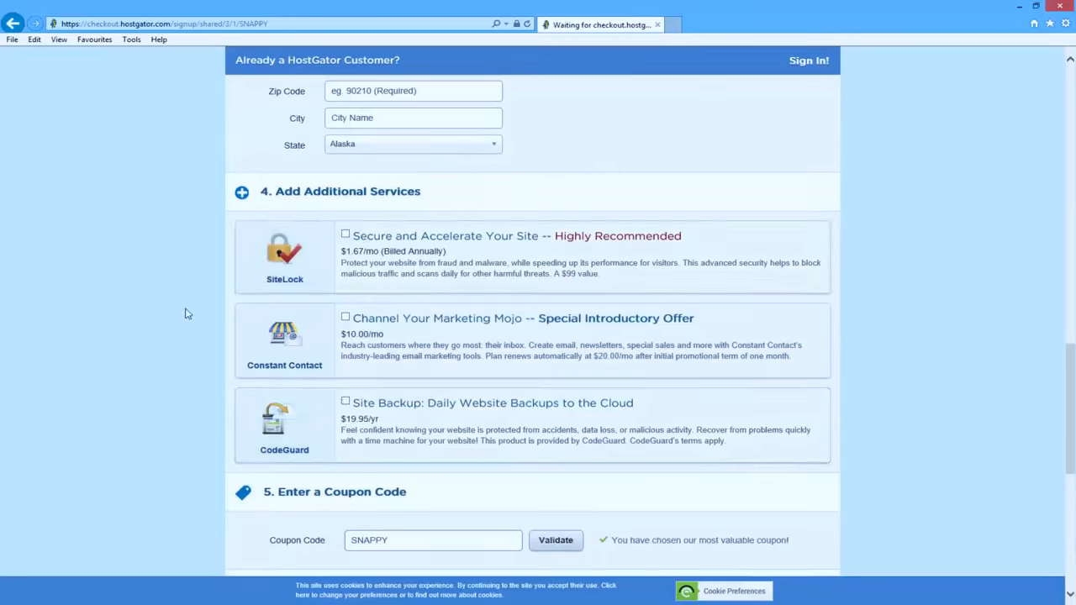
- Replace the SNAPPY coupon with buildingwp1 and validate it
{"action": "scroll", "coordinate": [189, 307], "scroll_direction": "down", "scroll_amount": 3}
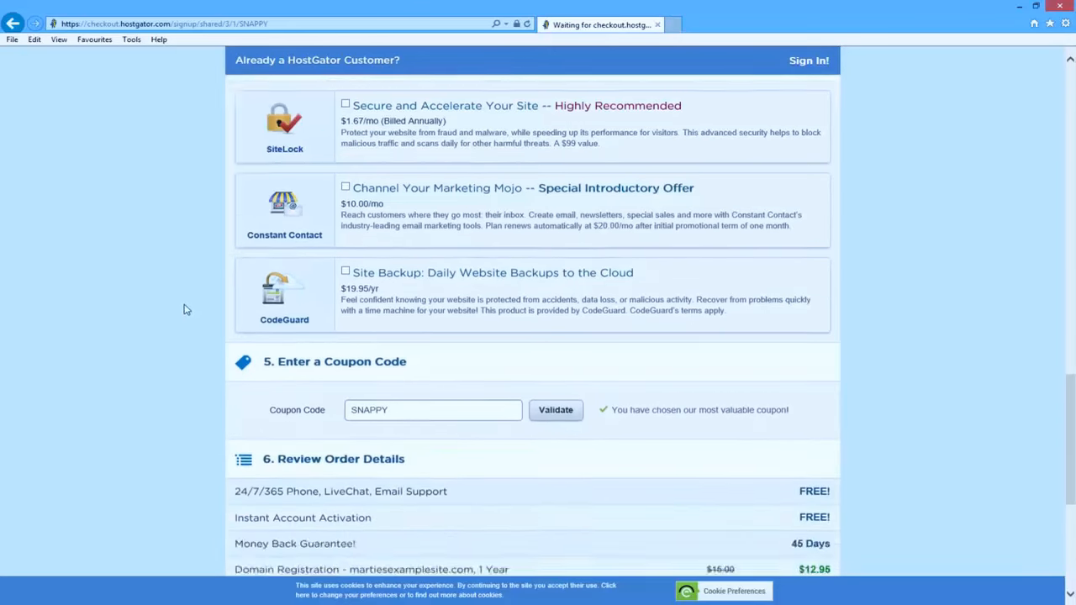
{"action": "scroll", "coordinate": [185, 311], "scroll_direction": "down", "scroll_amount": 1}
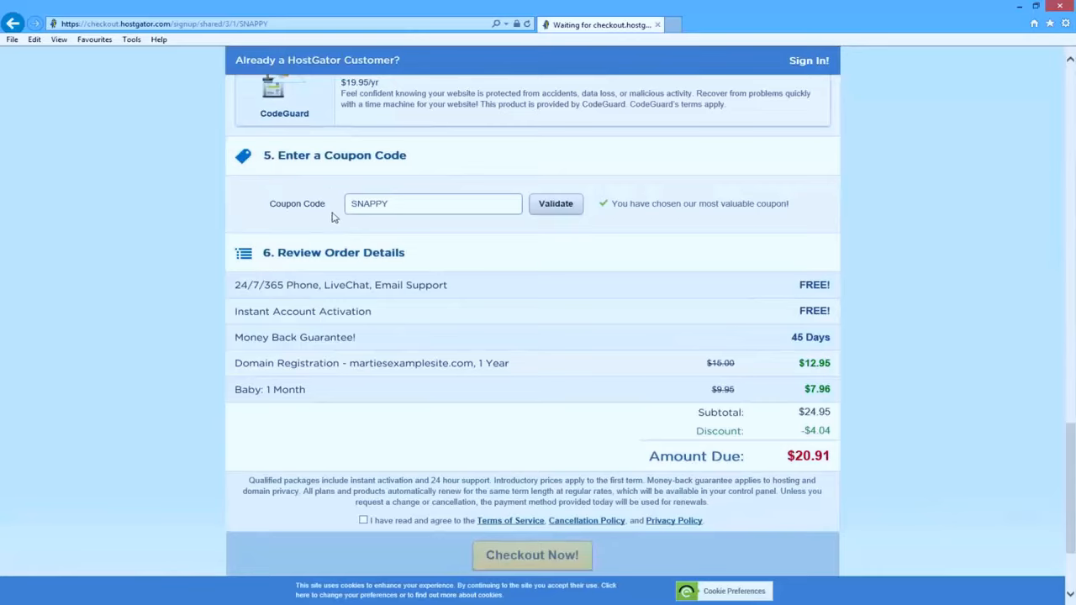
{"action": "left_click_drag", "start_coordinate": [414, 204], "coordinate": [340, 203]}
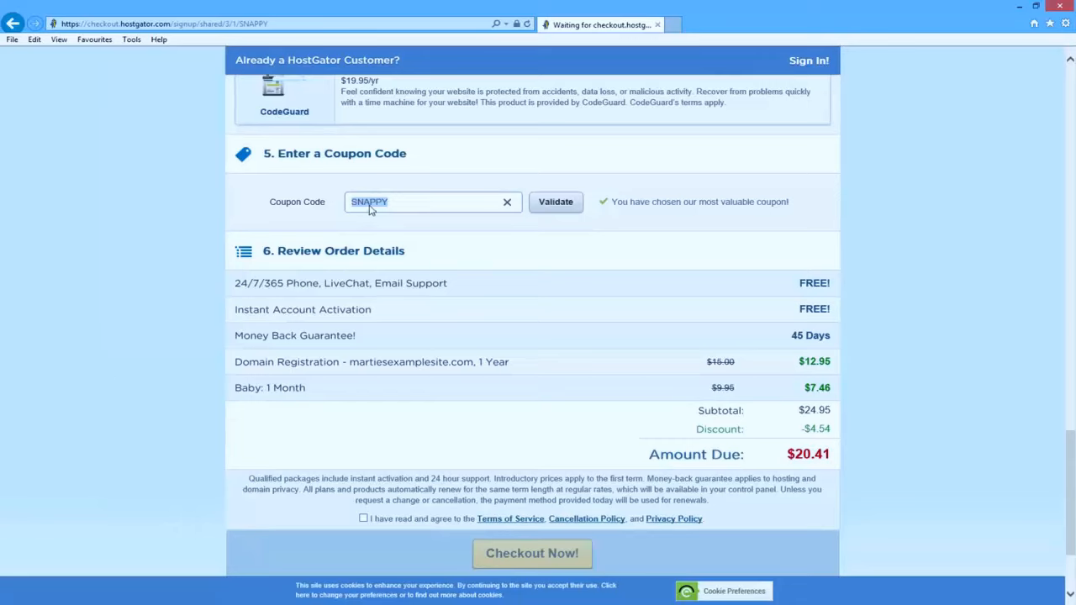
{"action": "key", "text": "BackSpace"}
{"action": "type", "text": "buildingwp1"}
{"action": "left_click", "coordinate": [554, 208]}
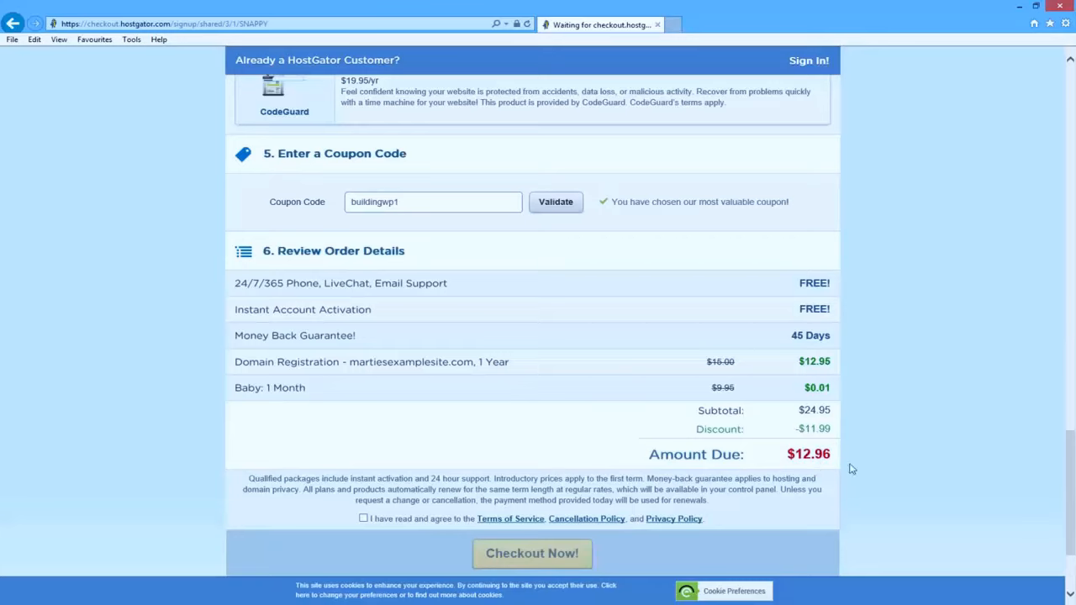
- Highlight the $12.96 amount due, the support line and the 45-day money-back guarantee
{"action": "left_click_drag", "start_coordinate": [792, 447], "coordinate": [834, 454]}
{"action": "left_click_drag", "start_coordinate": [233, 283], "coordinate": [450, 283]}
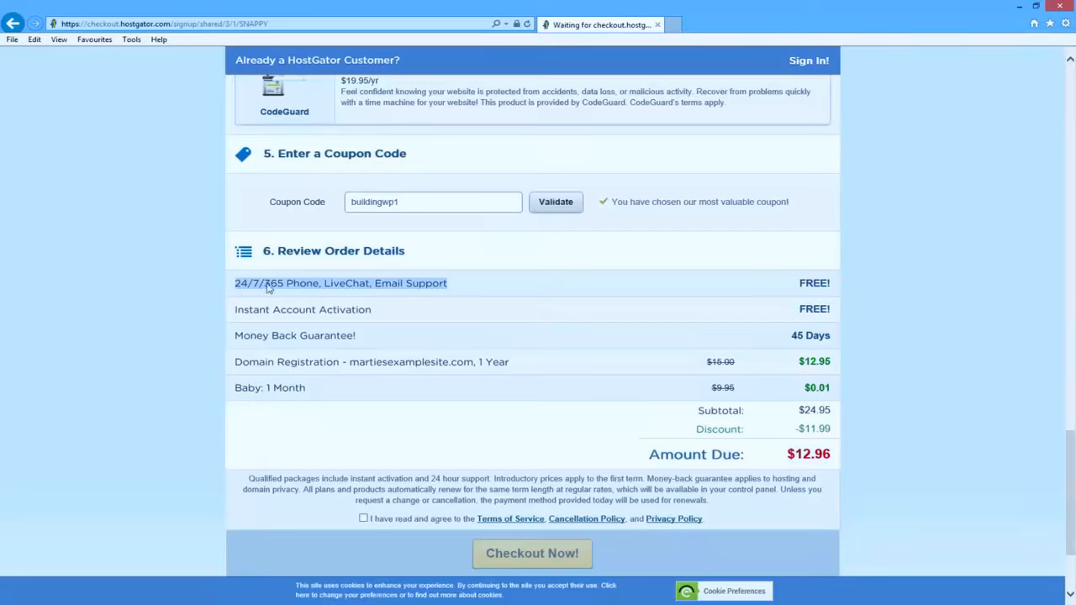
{"action": "left_click", "coordinate": [187, 296]}
{"action": "left_click_drag", "start_coordinate": [788, 337], "coordinate": [825, 333]}
{"action": "left_click_drag", "start_coordinate": [362, 338], "coordinate": [235, 335]}
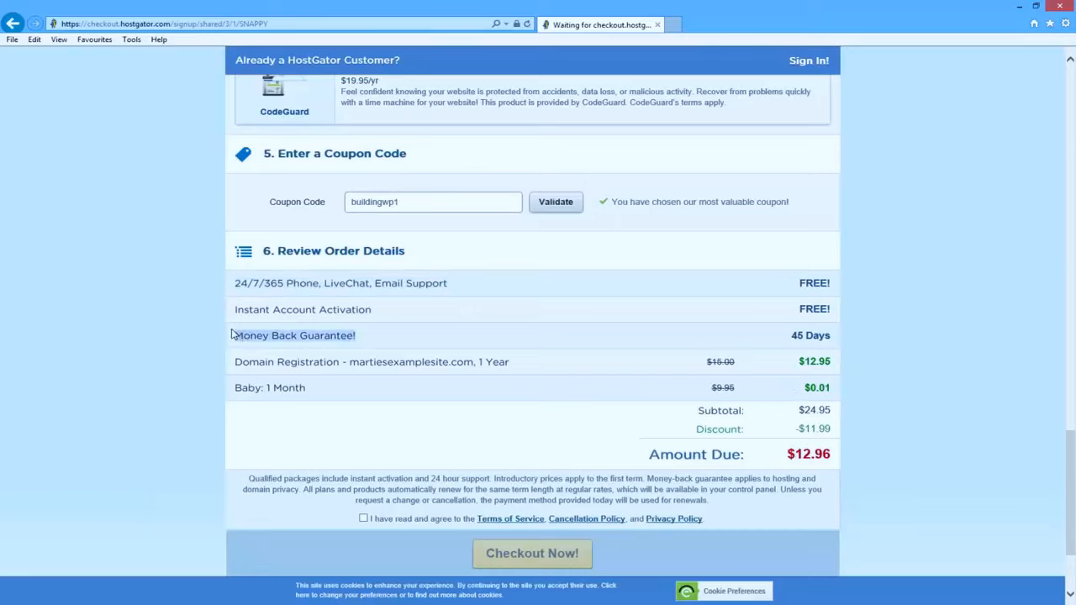
- Agree to the terms of service to complete the order, then go to the Gmail inbox
{"action": "left_click", "coordinate": [92, 320]}
{"action": "scroll", "coordinate": [126, 290], "scroll_direction": "down", "scroll_amount": 2}
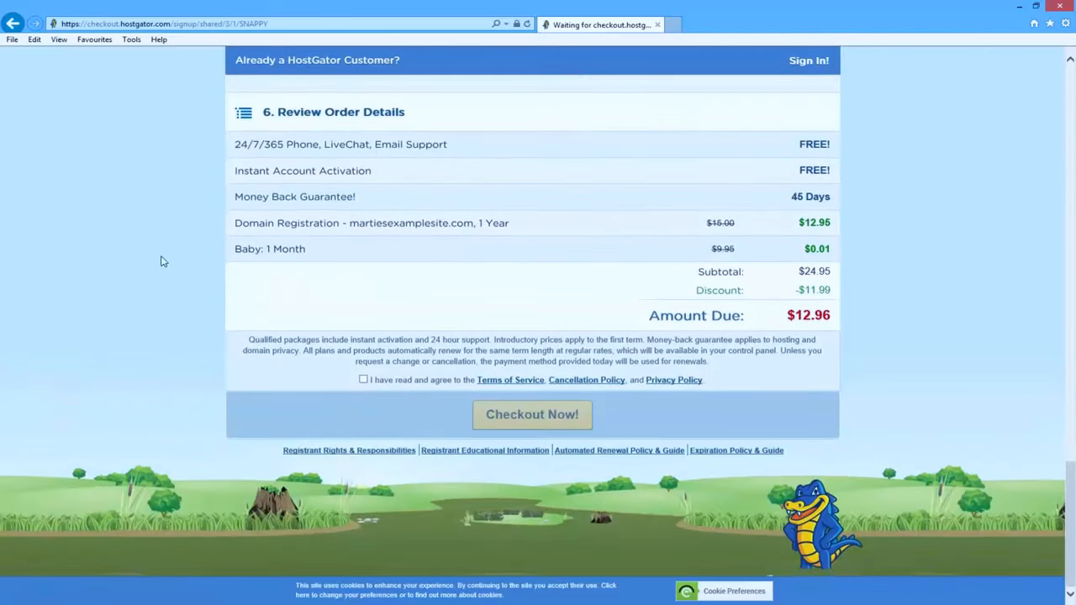
{"action": "left_click", "coordinate": [363, 380]}
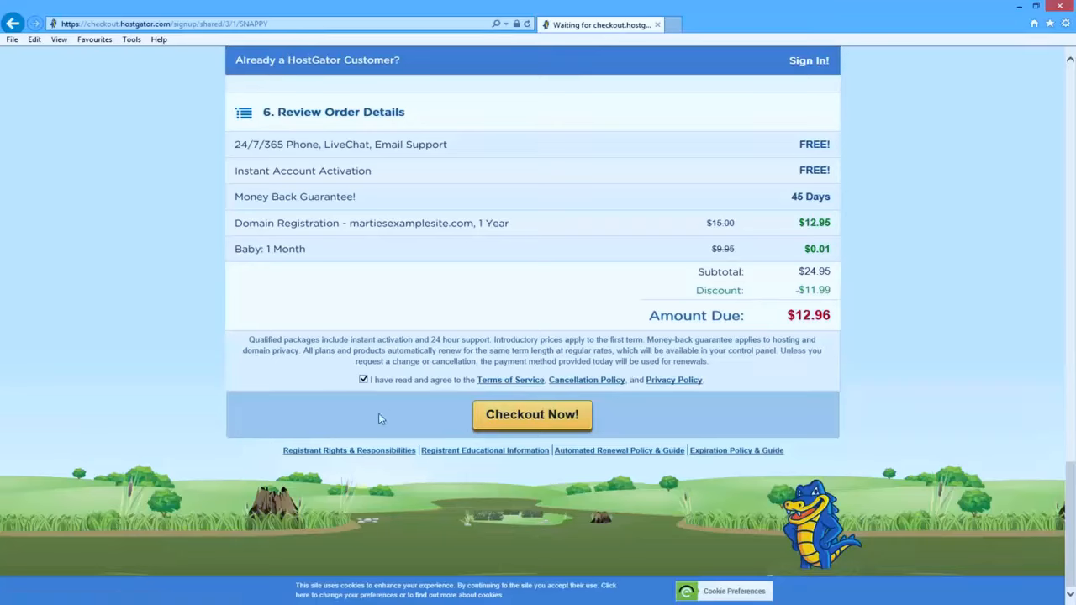
{"action": "scroll", "coordinate": [329, 384], "scroll_direction": "up", "scroll_amount": 10}
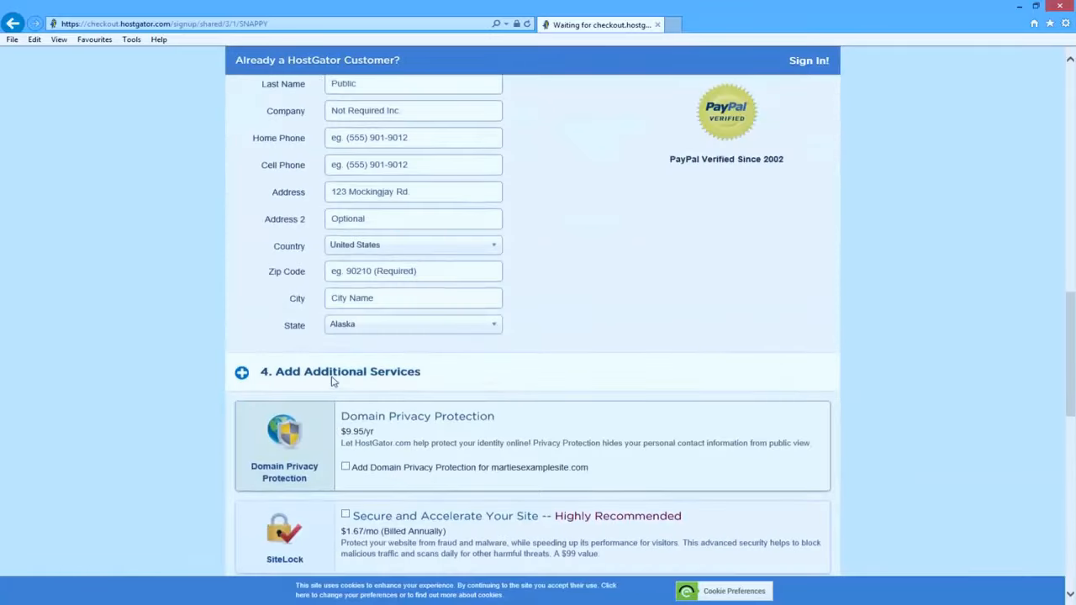
{"action": "scroll", "coordinate": [332, 380], "scroll_direction": "up", "scroll_amount": 4}
{"action": "scroll", "coordinate": [478, 303], "scroll_direction": "down", "scroll_amount": 5}
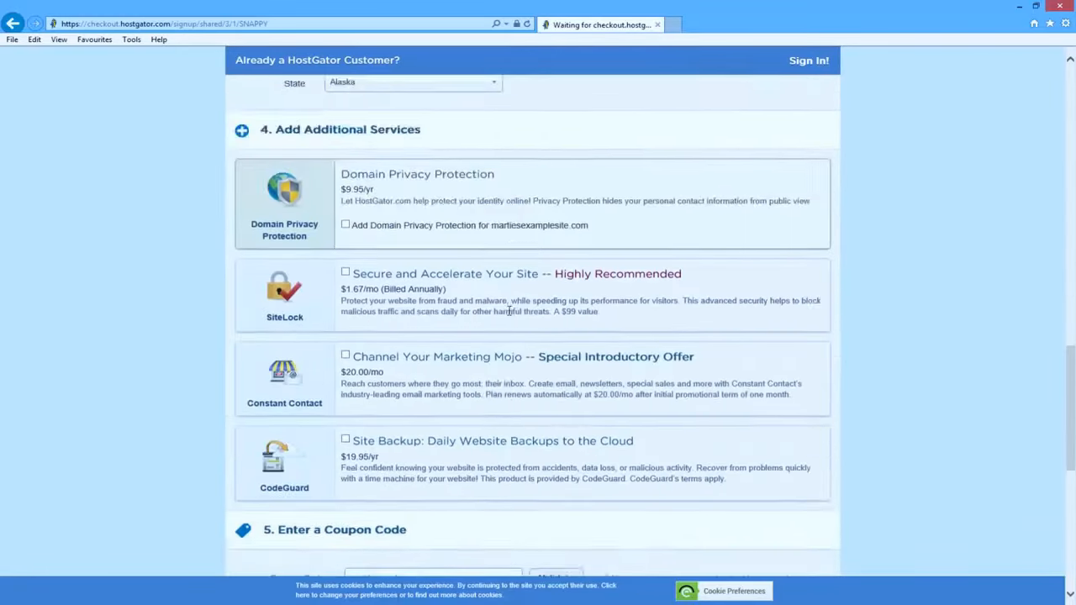
{"action": "scroll", "coordinate": [509, 312], "scroll_direction": "down", "scroll_amount": 10}
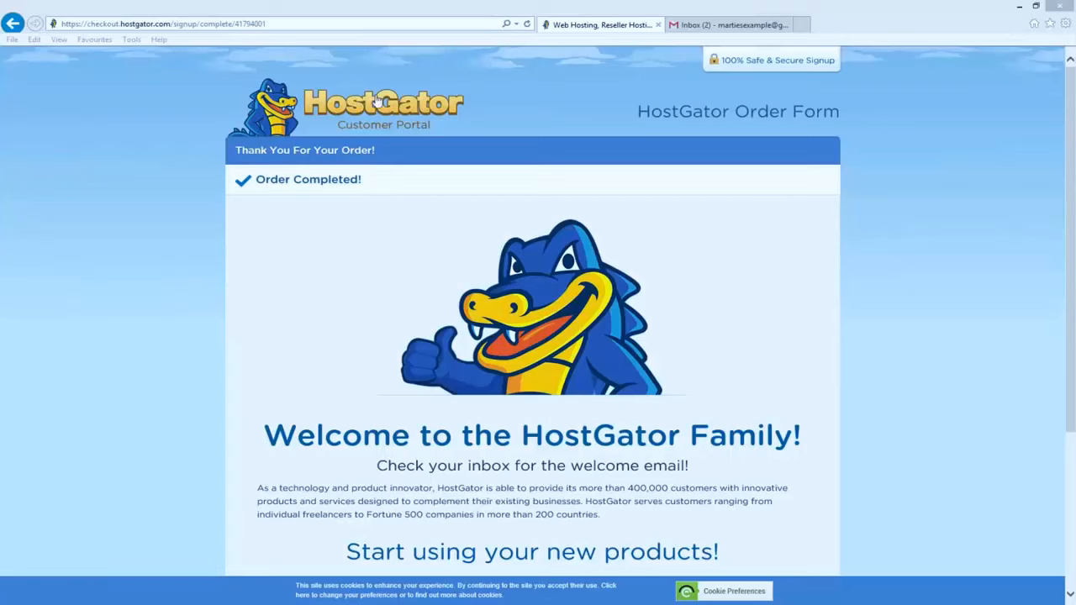
{"action": "left_click", "coordinate": [696, 26]}
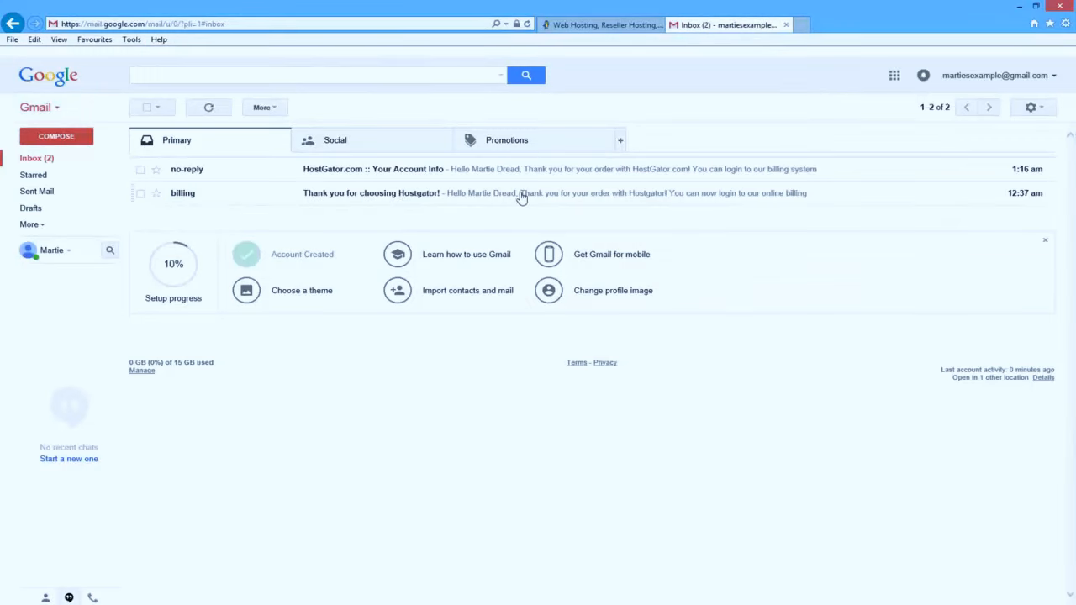
- Read the 'Thank you for choosing Hostgator!' billing email and return to the inbox
{"action": "left_click", "coordinate": [407, 197]}
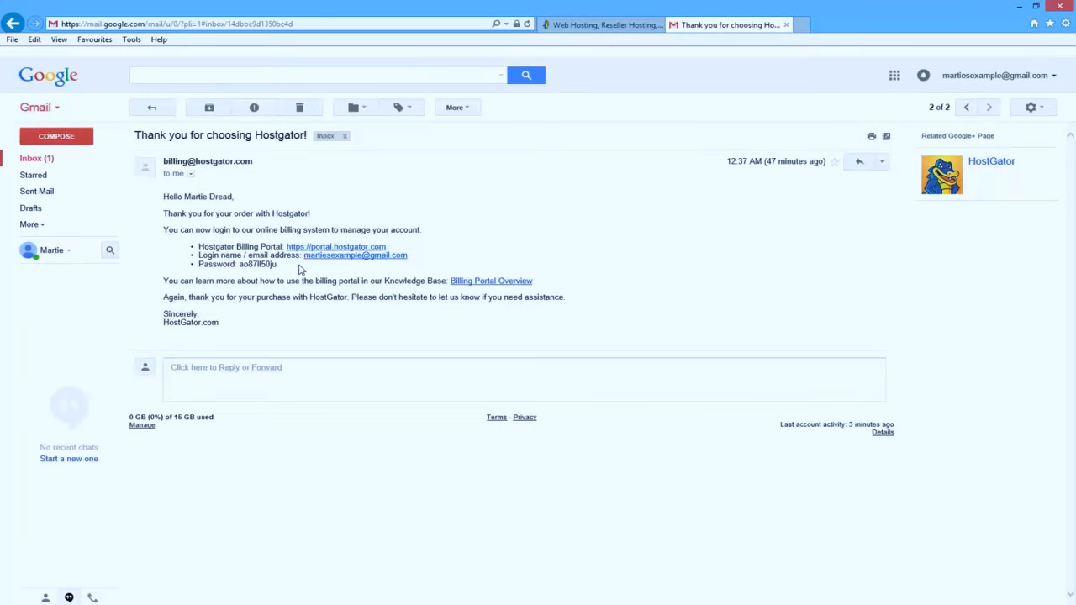
{"action": "left_click", "coordinate": [152, 109]}
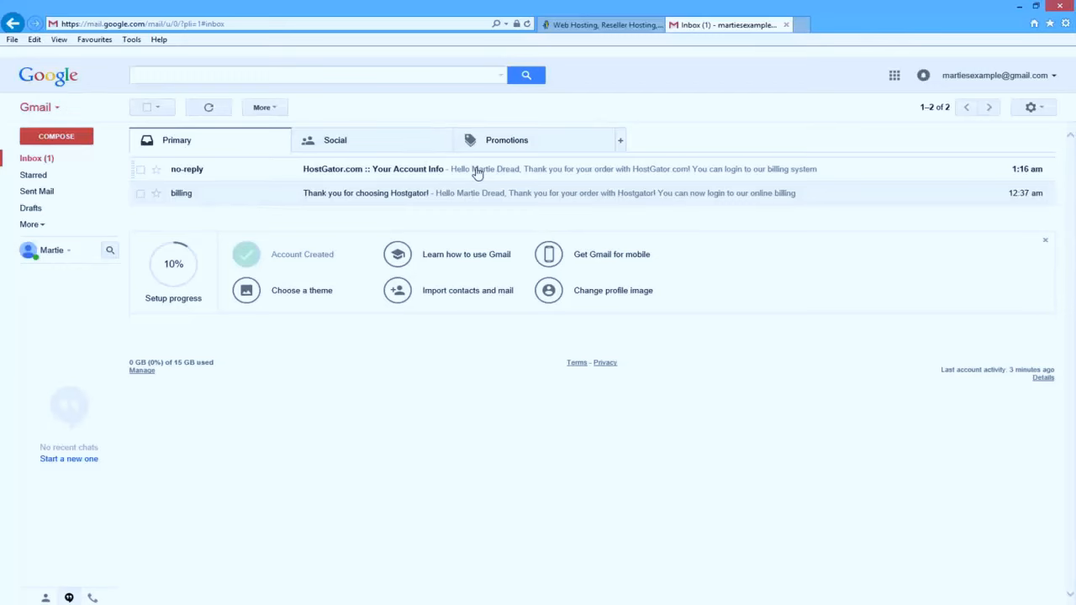
- Refresh the inbox and open the 'HostGator.com :: Your Account Info' email
{"action": "left_click", "coordinate": [208, 109]}
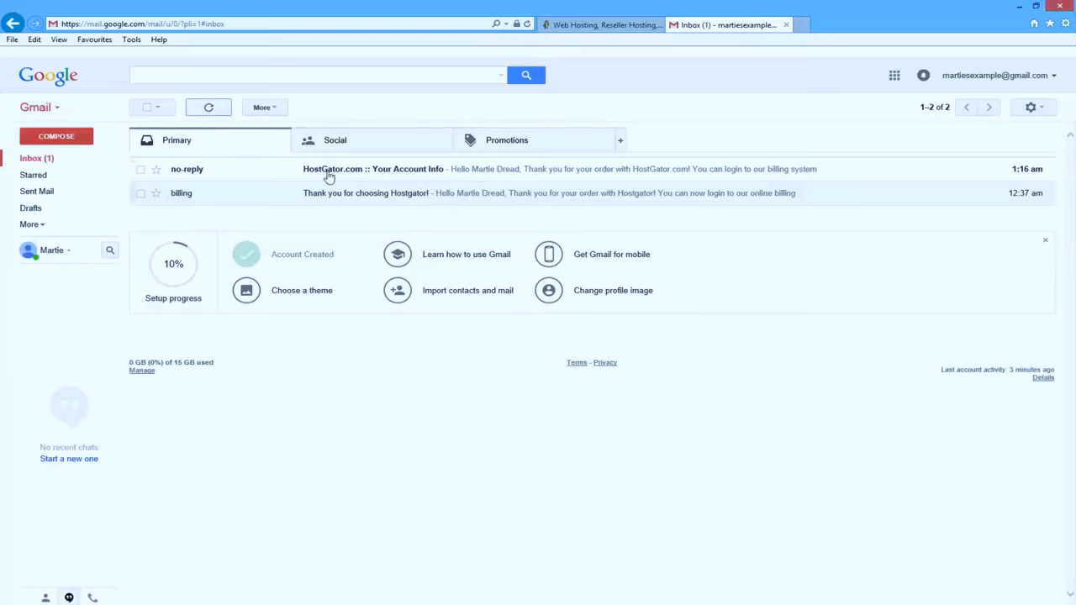
{"action": "left_click", "coordinate": [396, 174]}
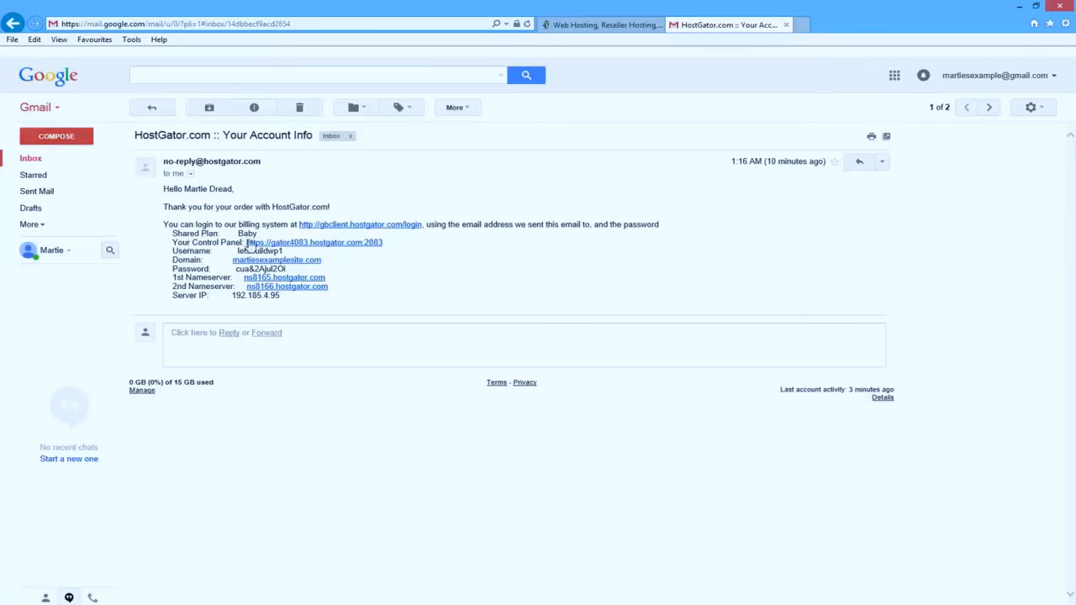
- Open the cPanel login page and paste the account username copied from the email
{"action": "left_click", "coordinate": [325, 244]}
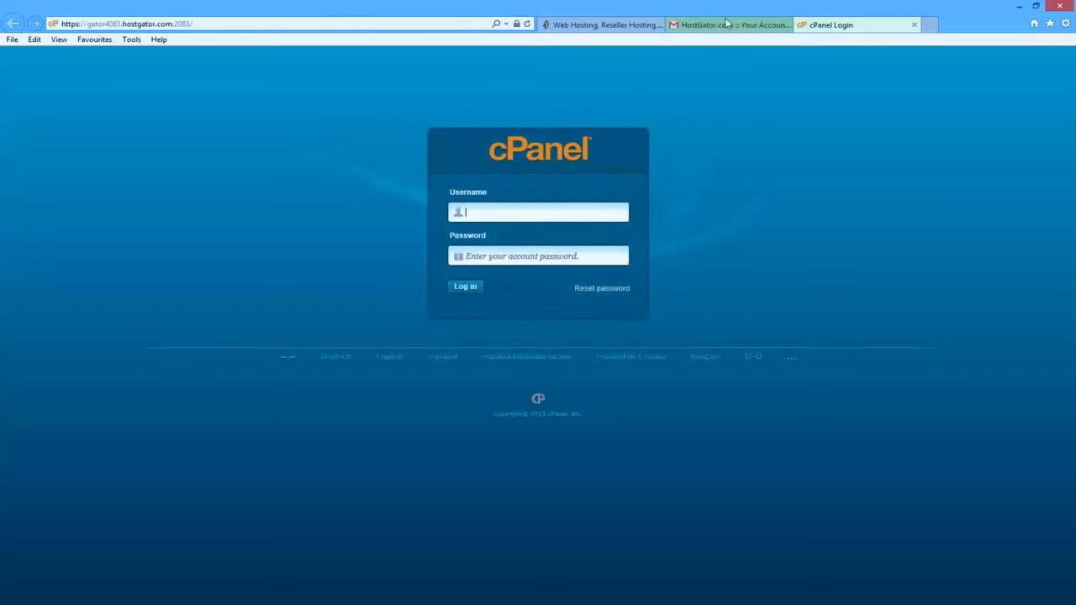
{"action": "left_click", "coordinate": [719, 26]}
{"action": "left_click_drag", "start_coordinate": [294, 252], "coordinate": [238, 252]}
{"action": "right_click", "coordinate": [246, 255]}
{"action": "left_click", "coordinate": [274, 276]}
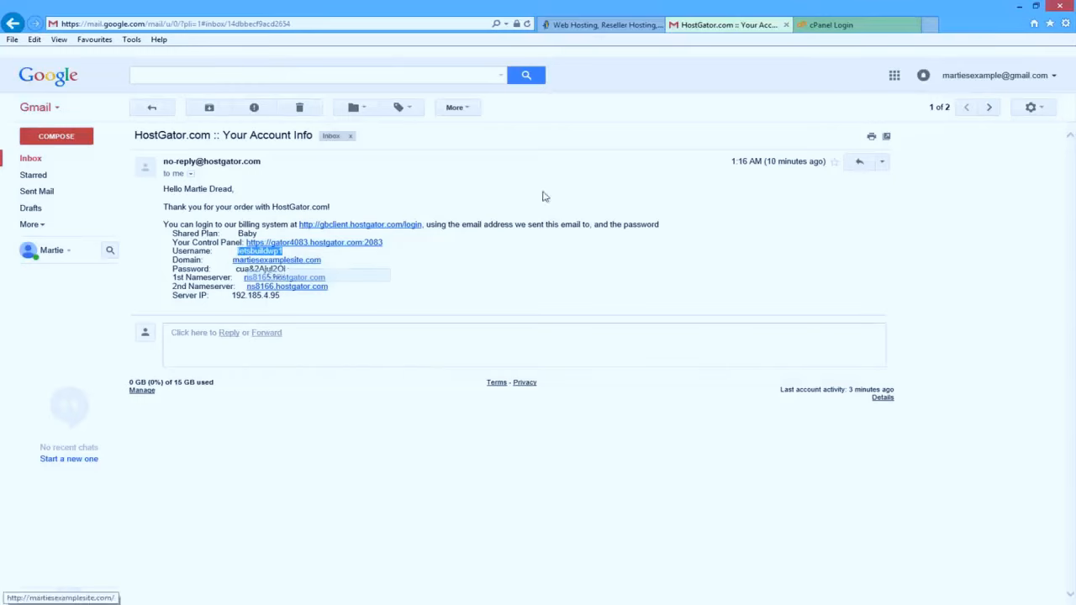
{"action": "left_click", "coordinate": [845, 25]}
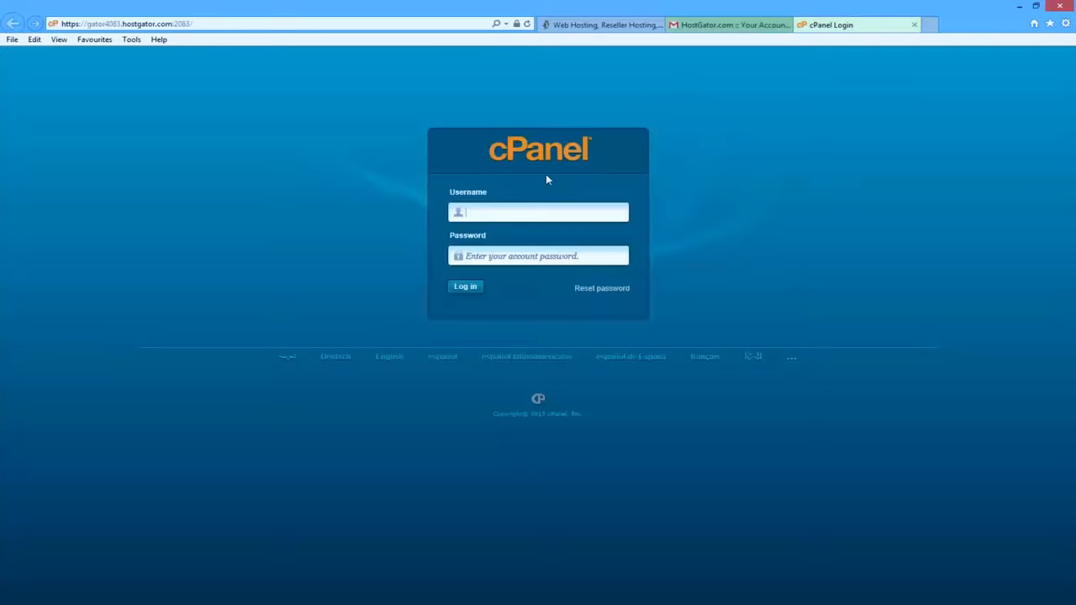
{"action": "right_click", "coordinate": [523, 216]}
{"action": "left_click", "coordinate": [565, 269]}
- Copy the account password from the email into the Password field and log in
{"action": "left_click", "coordinate": [698, 30]}
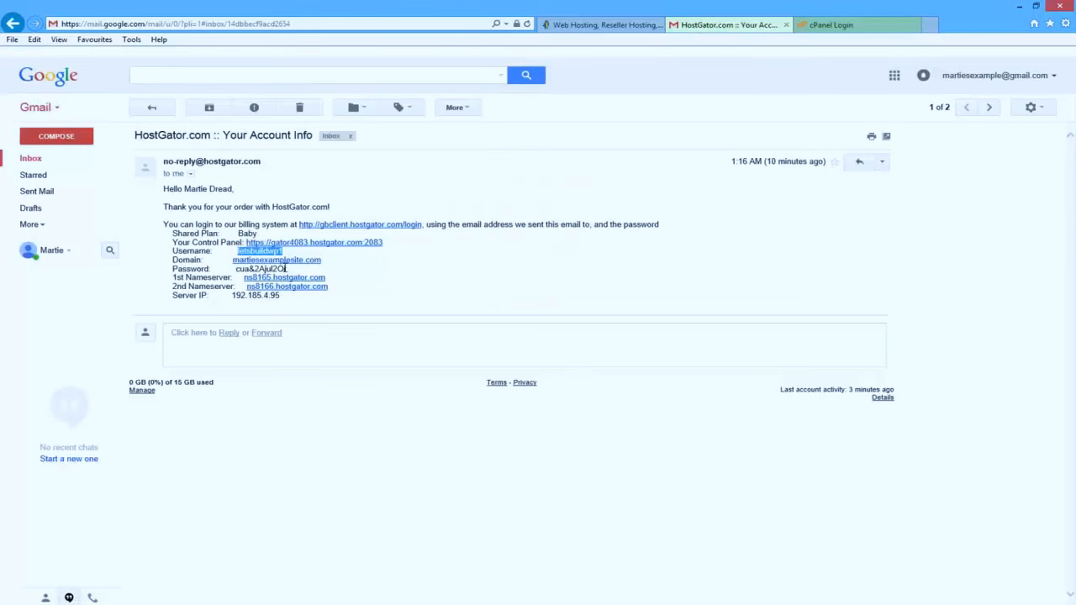
{"action": "left_click_drag", "start_coordinate": [286, 270], "coordinate": [237, 269]}
{"action": "right_click", "coordinate": [242, 270]}
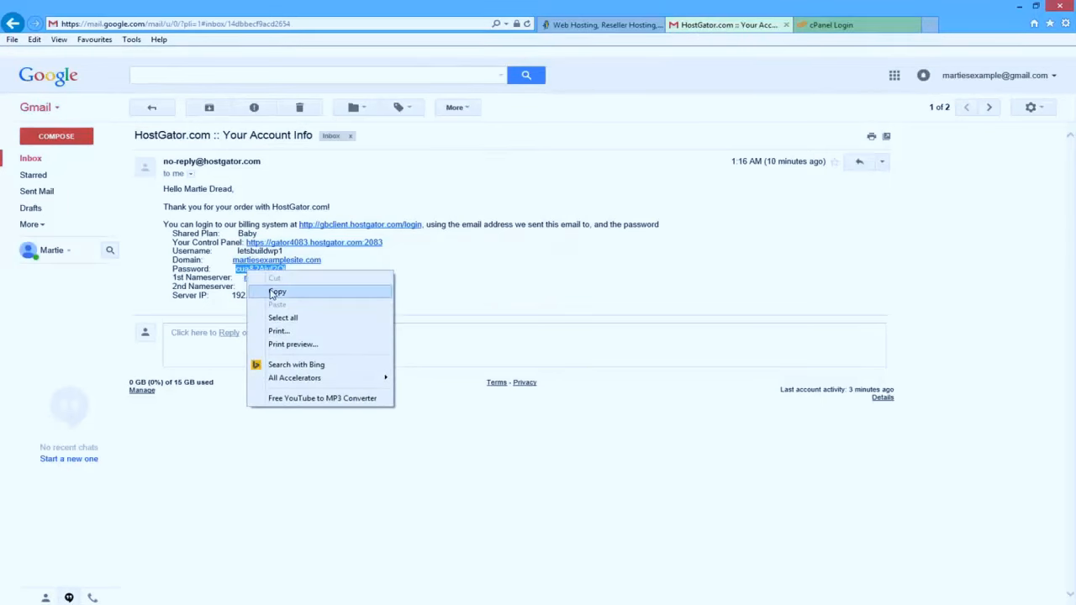
{"action": "left_click", "coordinate": [271, 291]}
{"action": "left_click", "coordinate": [832, 25]}
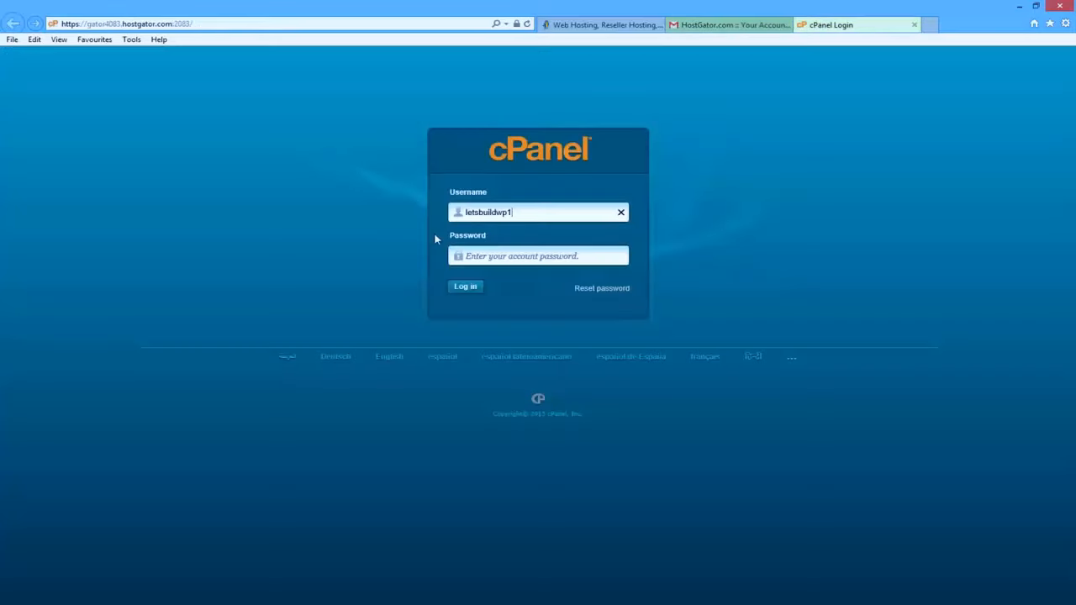
{"action": "left_click", "coordinate": [488, 256]}
{"action": "right_click", "coordinate": [531, 255]}
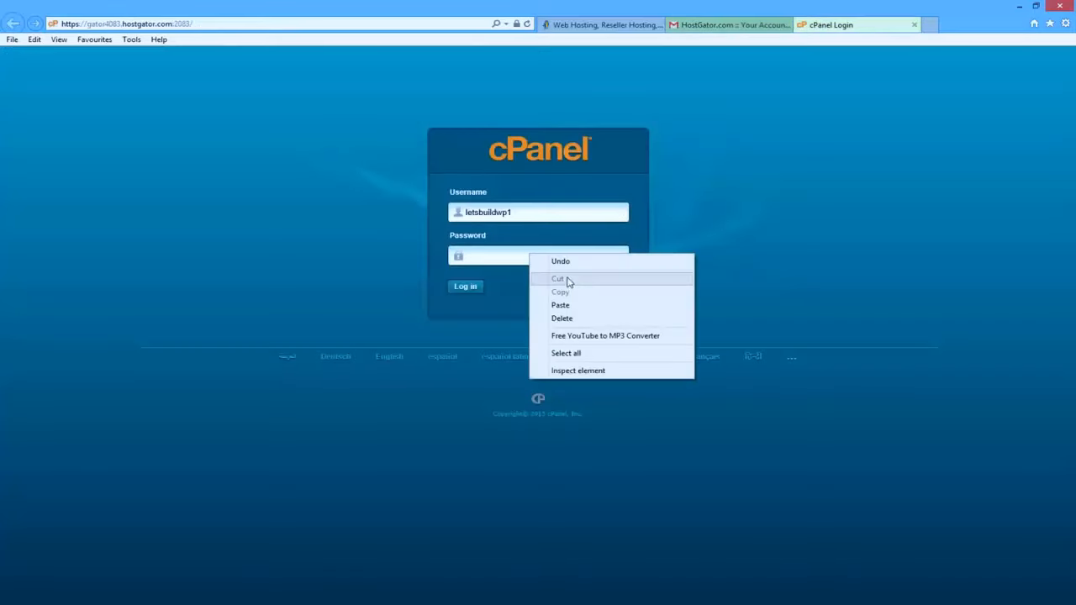
{"action": "left_click", "coordinate": [512, 239]}
{"action": "left_click", "coordinate": [538, 255]}
{"action": "key", "text": "ctrl+v"}
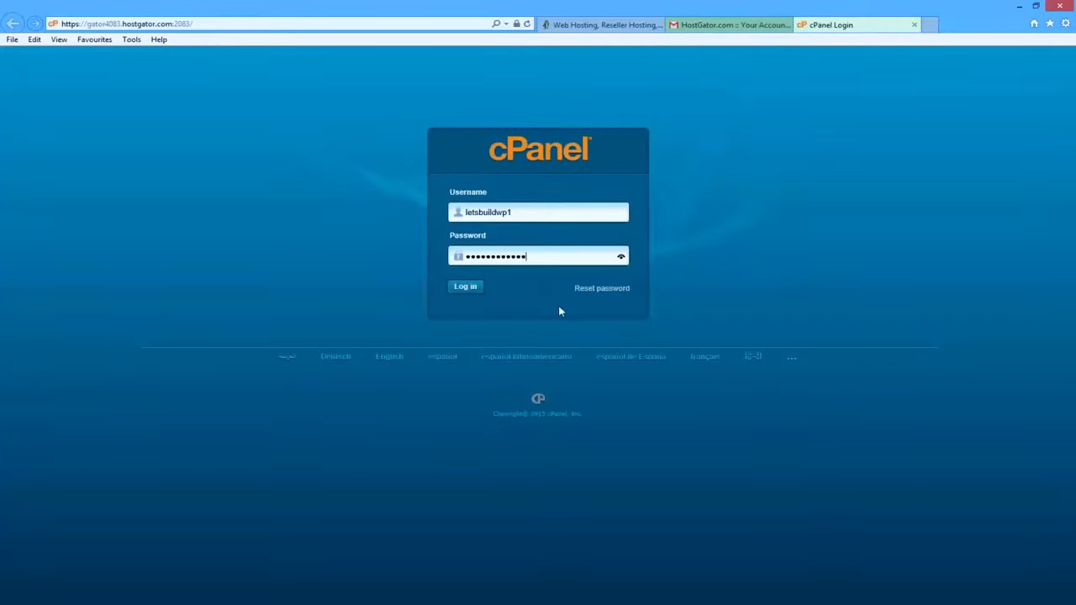
{"action": "left_click", "coordinate": [467, 288]}
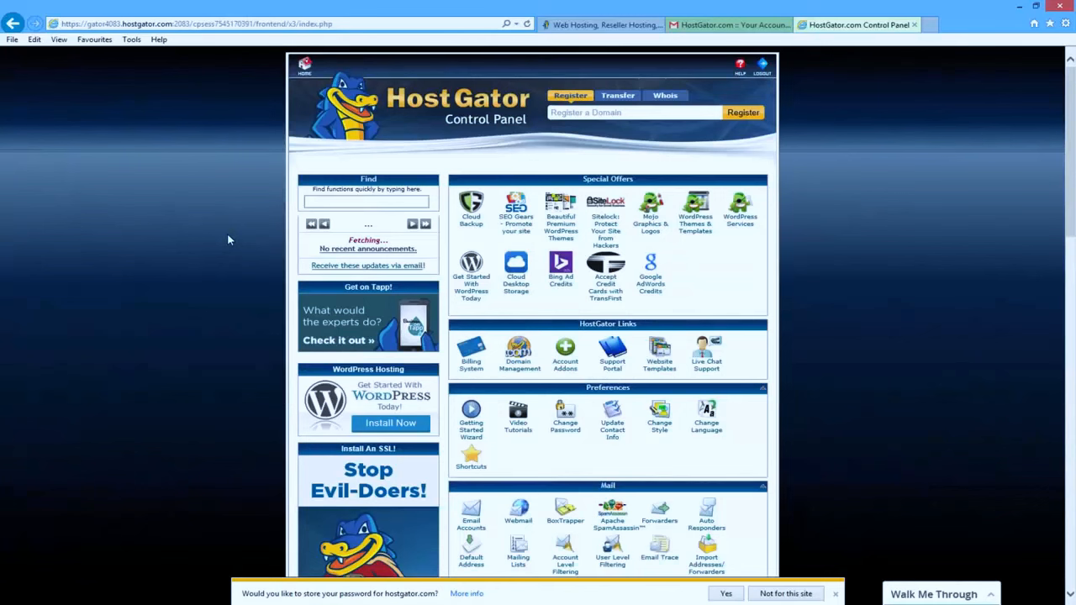
- Go to QuickInstall's WordPress page and start the free Install WordPress form
{"action": "scroll", "coordinate": [227, 233], "scroll_direction": "down", "scroll_amount": 6}
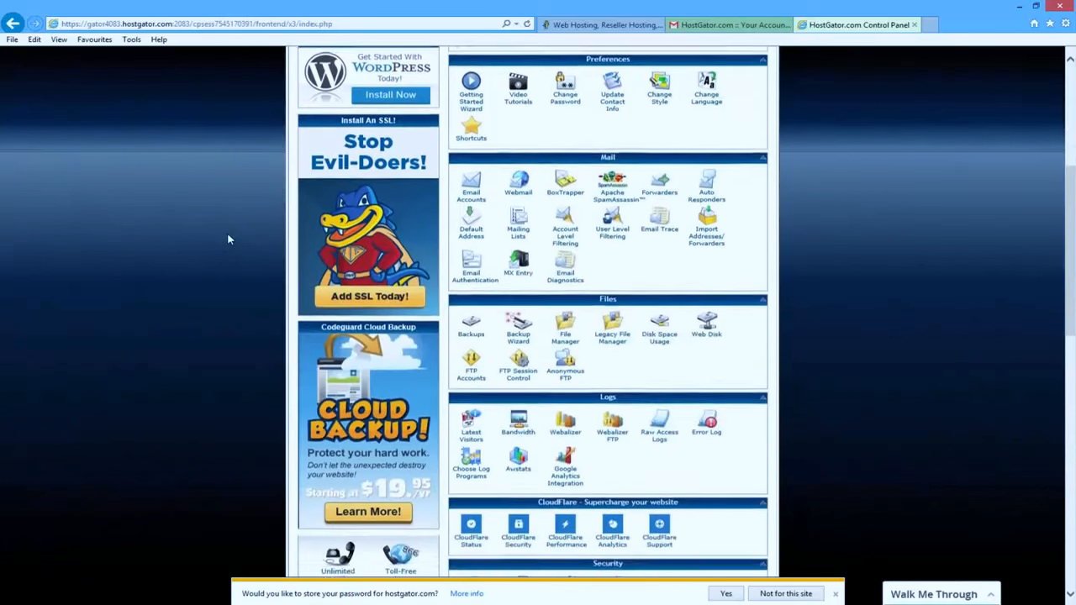
{"action": "scroll", "coordinate": [227, 235], "scroll_direction": "down", "scroll_amount": 3}
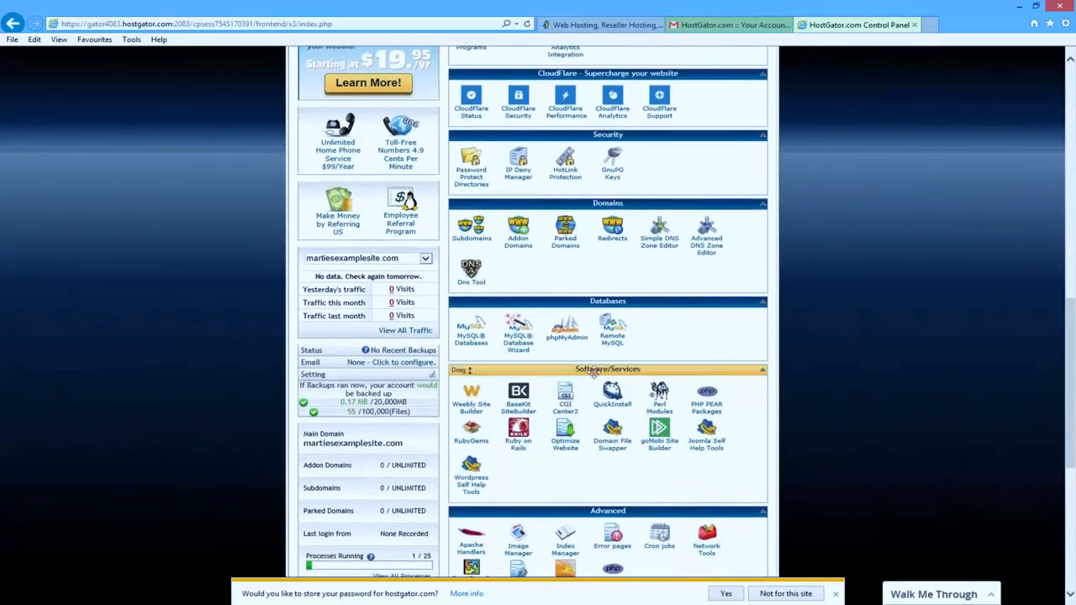
{"action": "left_click", "coordinate": [613, 407]}
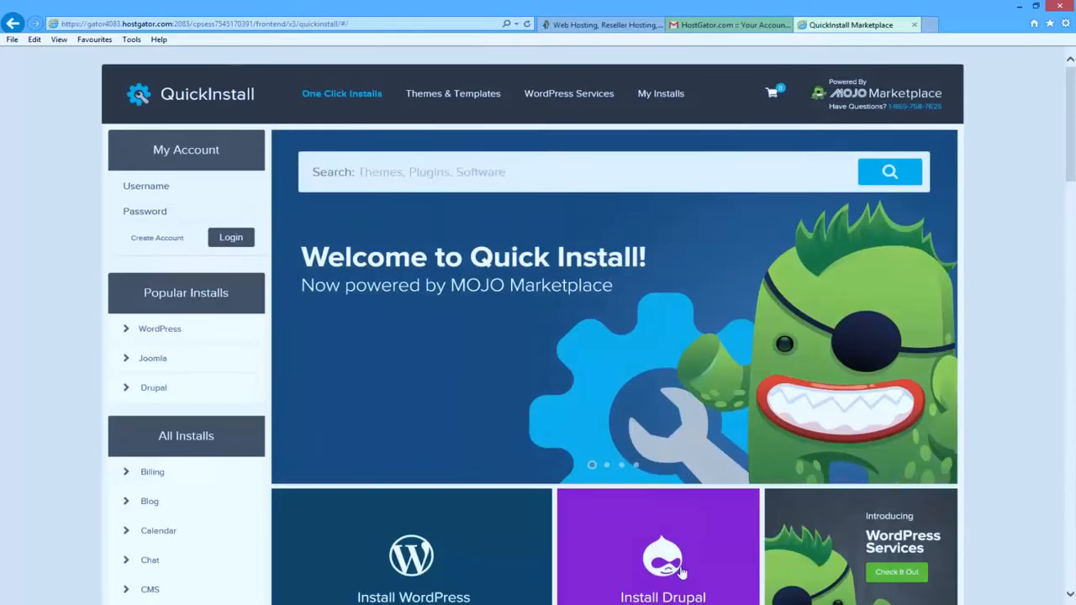
{"action": "left_click", "coordinate": [172, 331]}
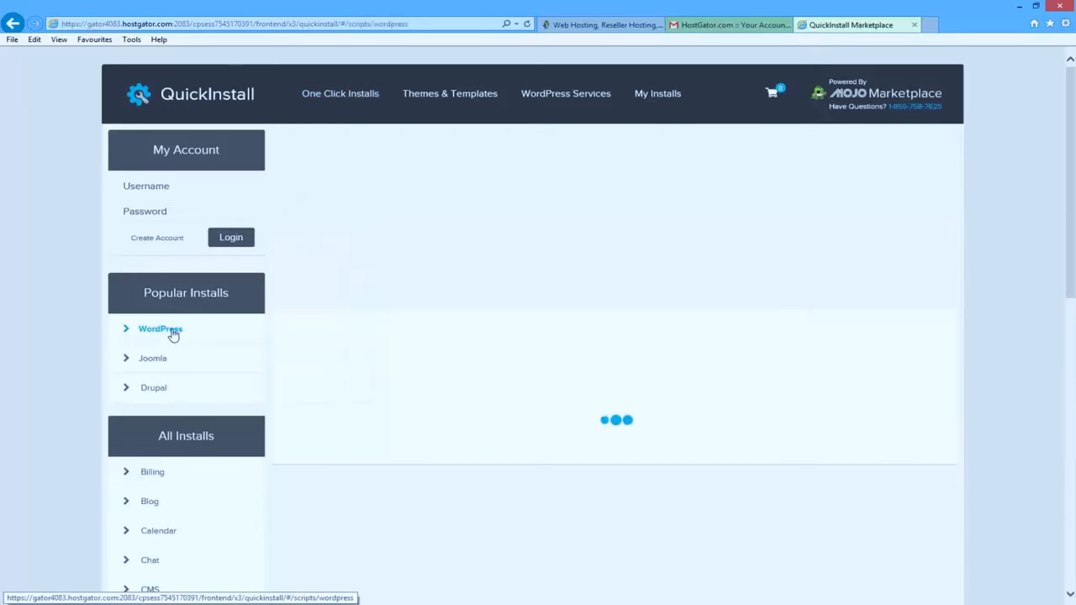
{"action": "scroll", "coordinate": [567, 251], "scroll_direction": "down", "scroll_amount": 2}
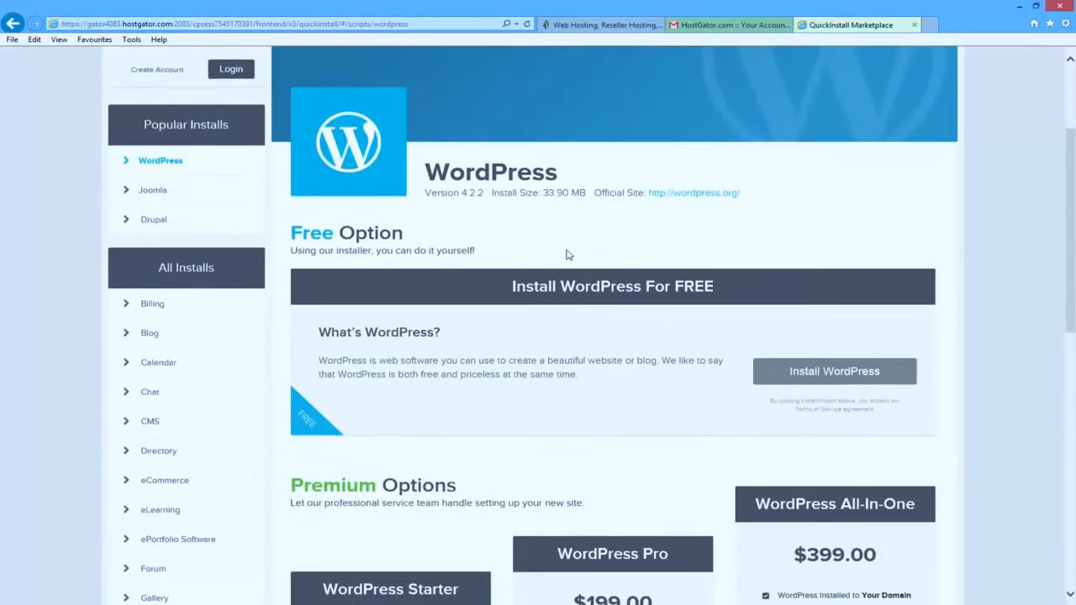
{"action": "left_click", "coordinate": [775, 373]}
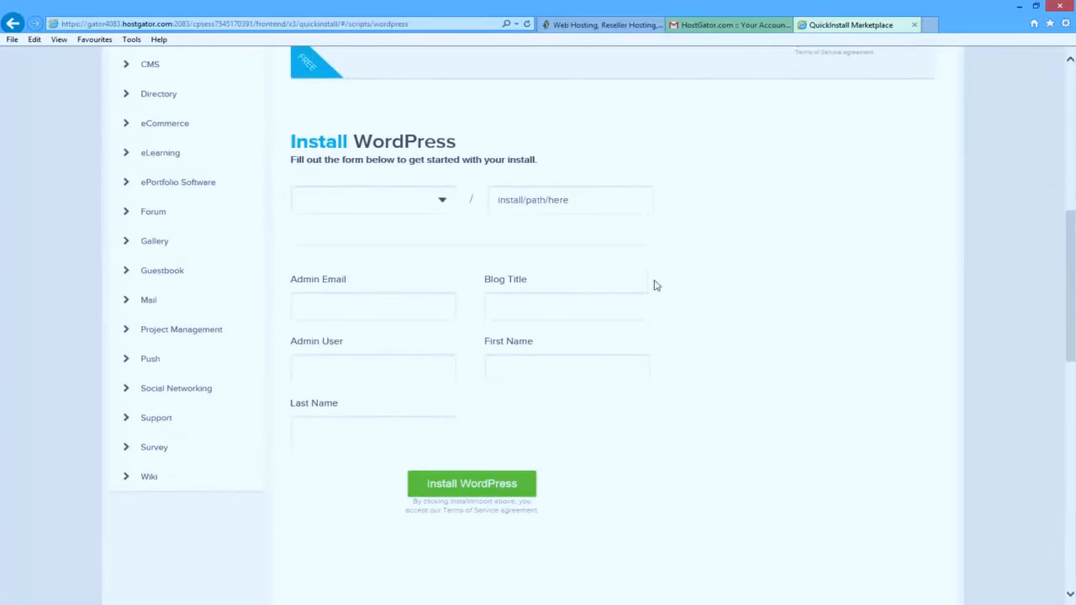
- Select martiesexamplesite.com as the WordPress install domain
{"action": "left_click", "coordinate": [441, 202]}
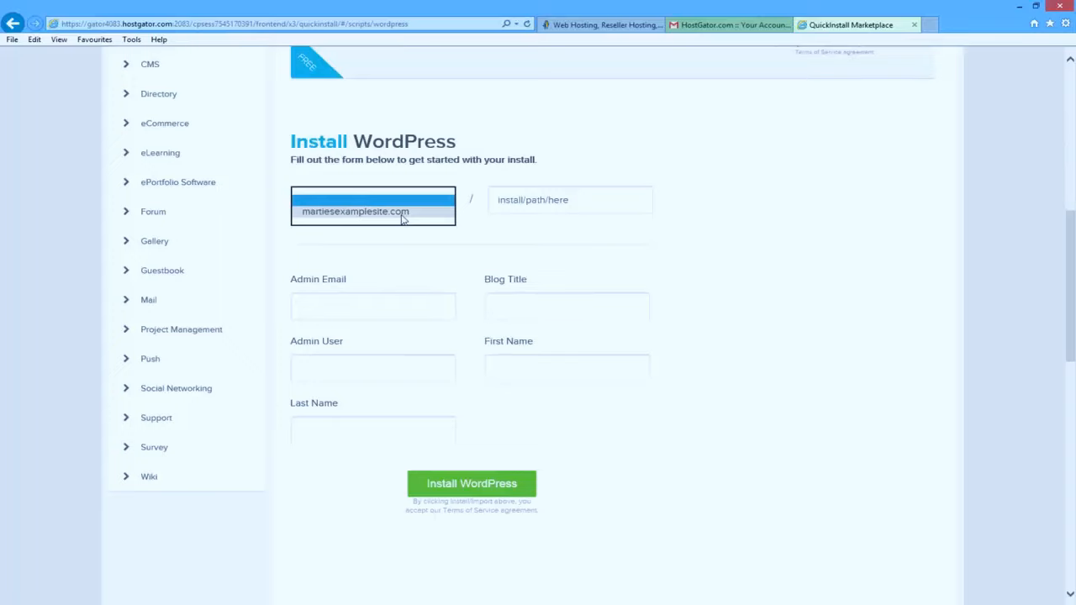
{"action": "left_click", "coordinate": [402, 215]}
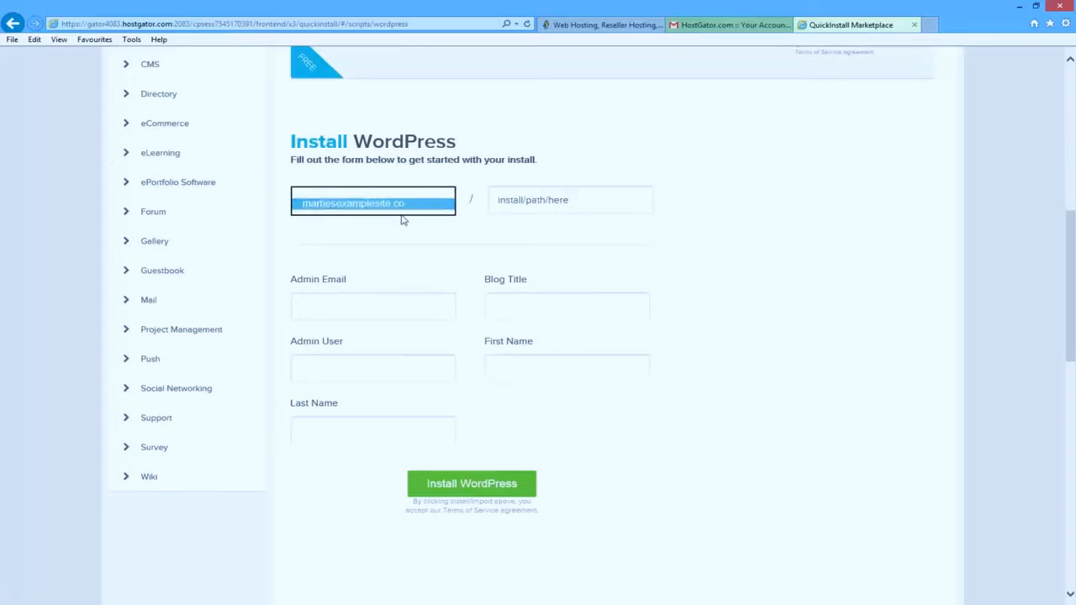
{"action": "left_click", "coordinate": [402, 219]}
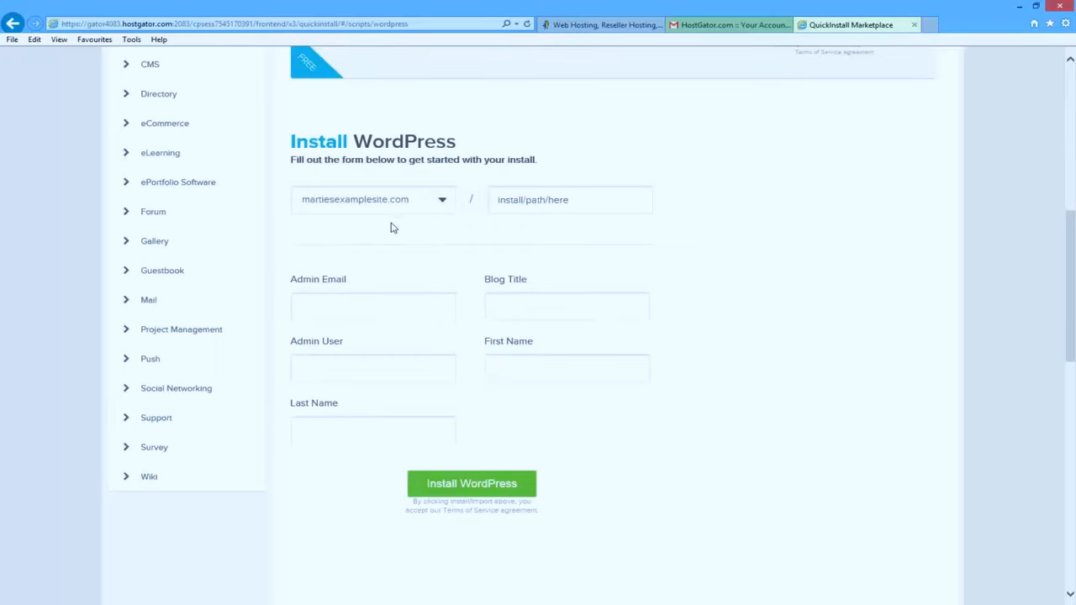
- Type 'blog' as the install path, then delete it so the path stays empty
{"action": "left_click", "coordinate": [580, 200]}
{"action": "type", "text": "blog"}
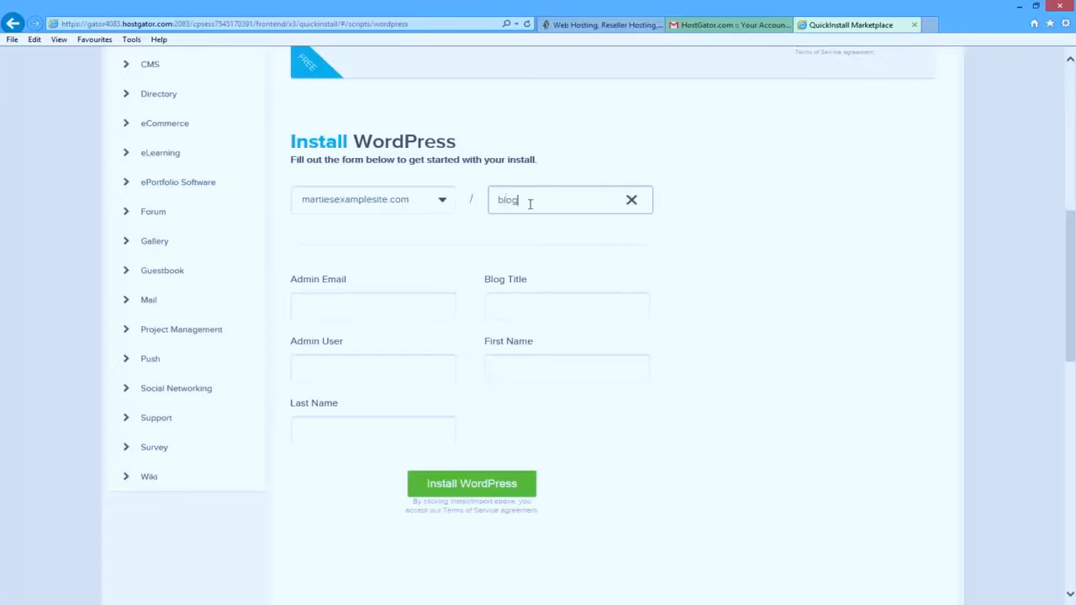
{"action": "left_click", "coordinate": [670, 202]}
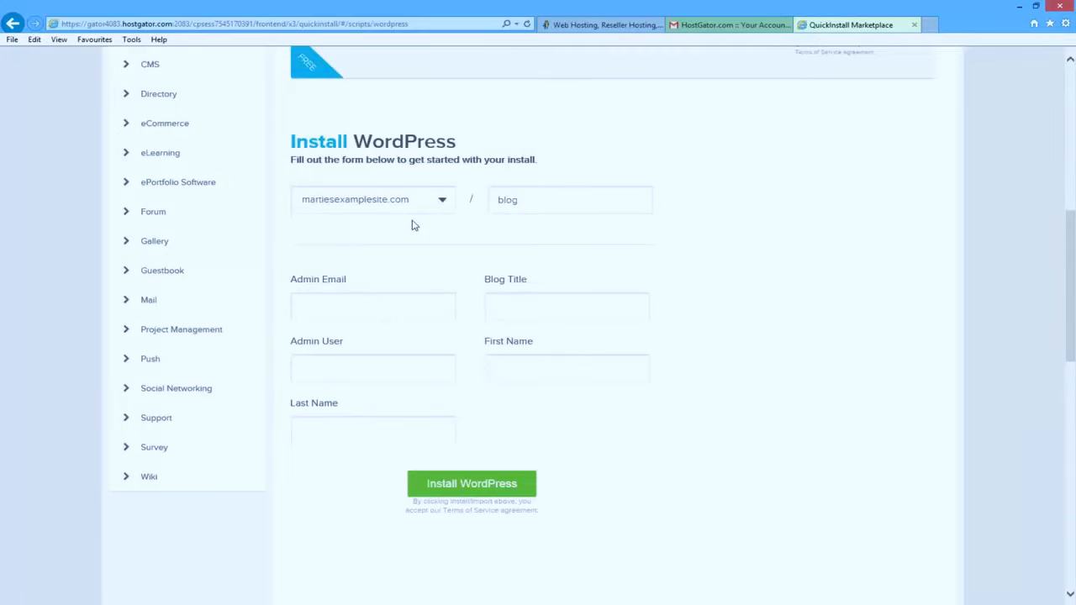
{"action": "double_click", "coordinate": [517, 202]}
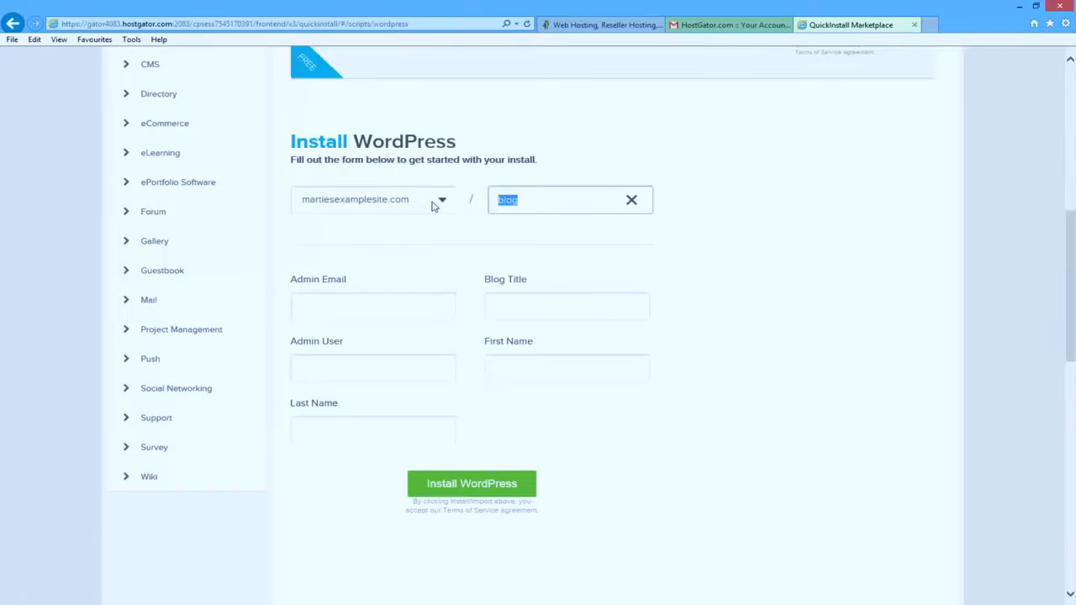
{"action": "key", "text": "BackSpace"}
{"action": "left_click", "coordinate": [403, 235]}
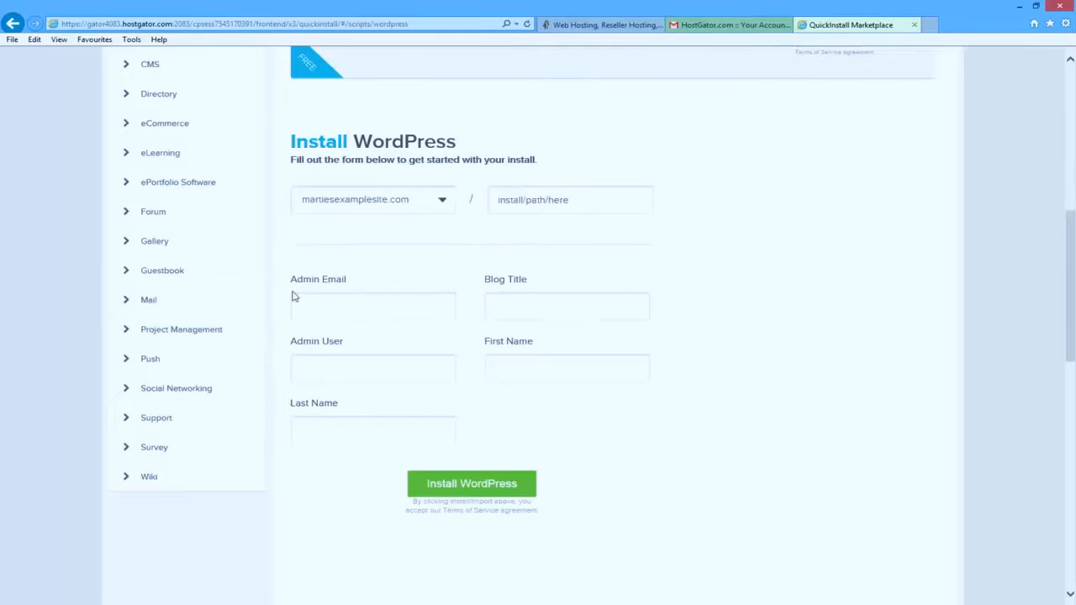
- Enter the admin email address and the blog title Marties Example Site
{"action": "left_click", "coordinate": [343, 308]}
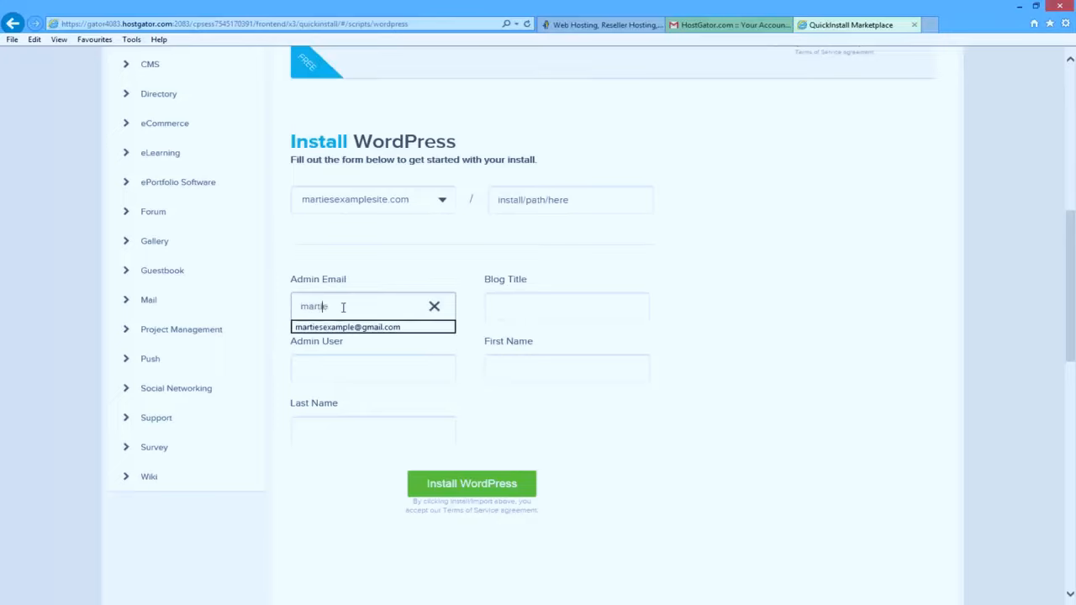
{"action": "key", "text": "Down"}
{"action": "key", "text": "Return"}
{"action": "key", "text": "Tab"}
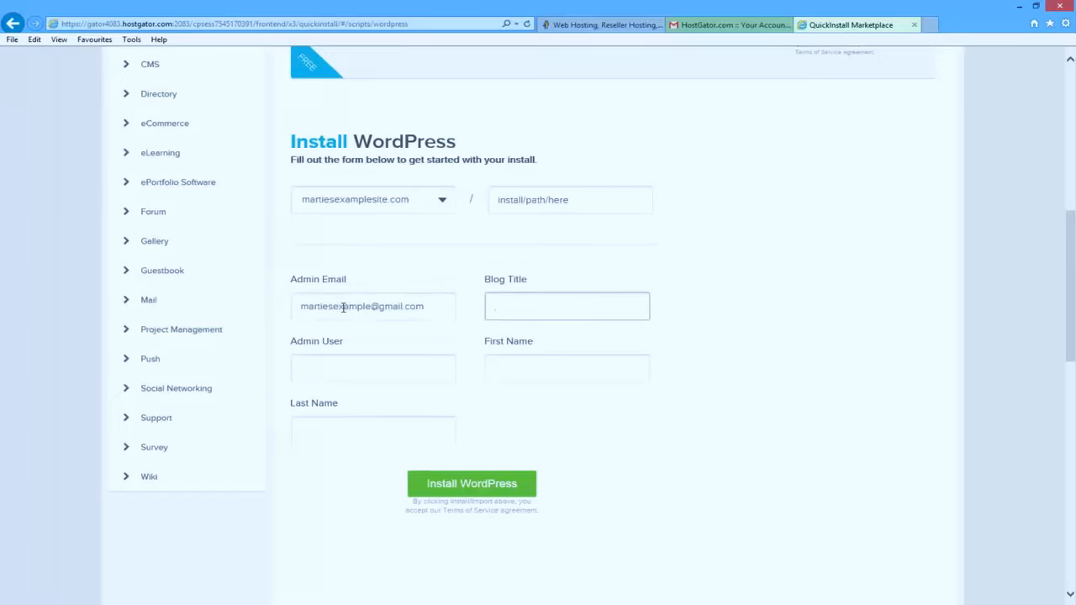
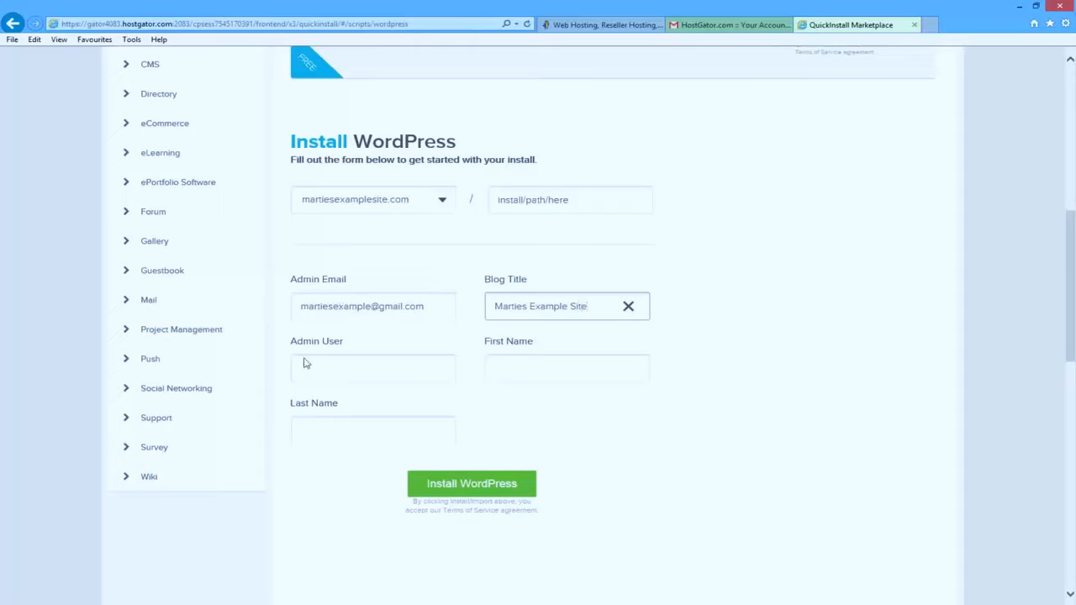
- Enter admin username Admin and the owner's first and last names, then start the WordPress install
{"action": "left_click", "coordinate": [343, 364]}
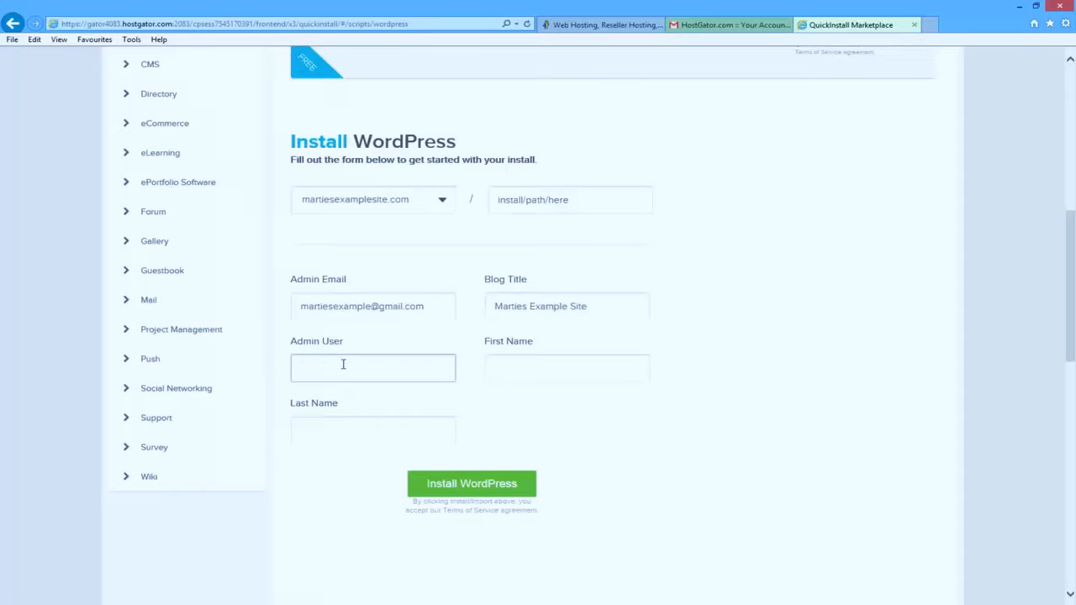
{"action": "type", "text": "Admin"}
{"action": "key", "text": "Tab"}
{"action": "type", "text": "Ma"}
{"action": "key", "text": "Tab"}
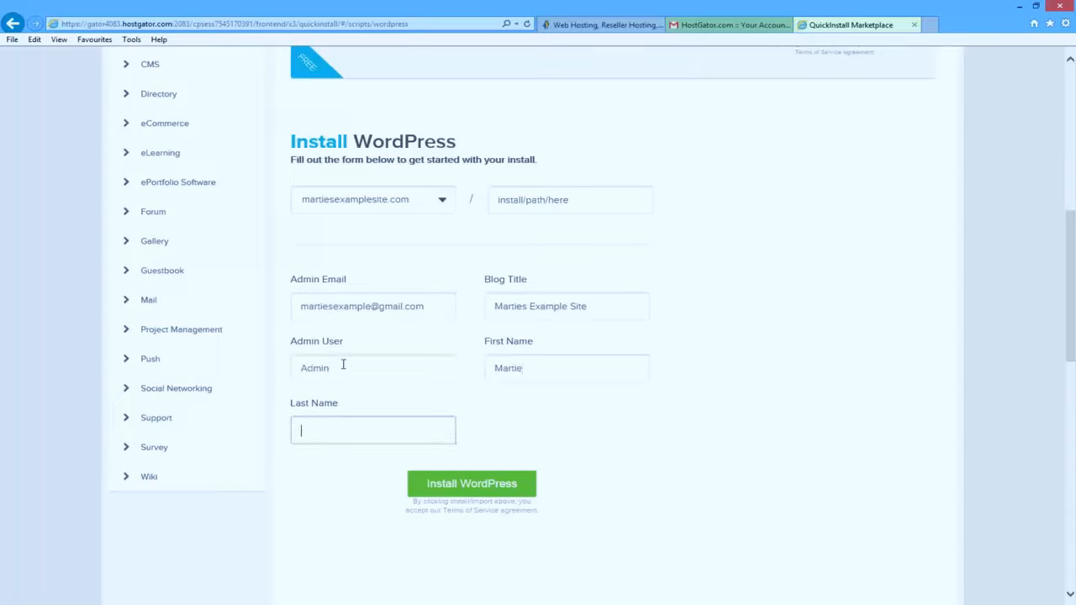
{"action": "type", "text": "Dread"}
{"action": "left_click", "coordinate": [323, 478]}
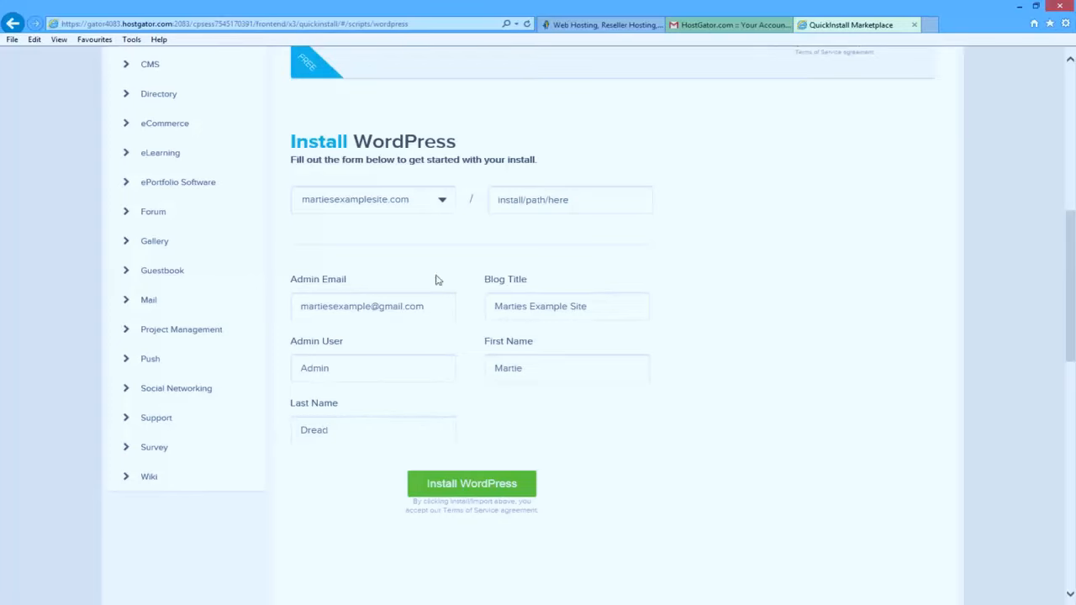
{"action": "left_click", "coordinate": [470, 491]}
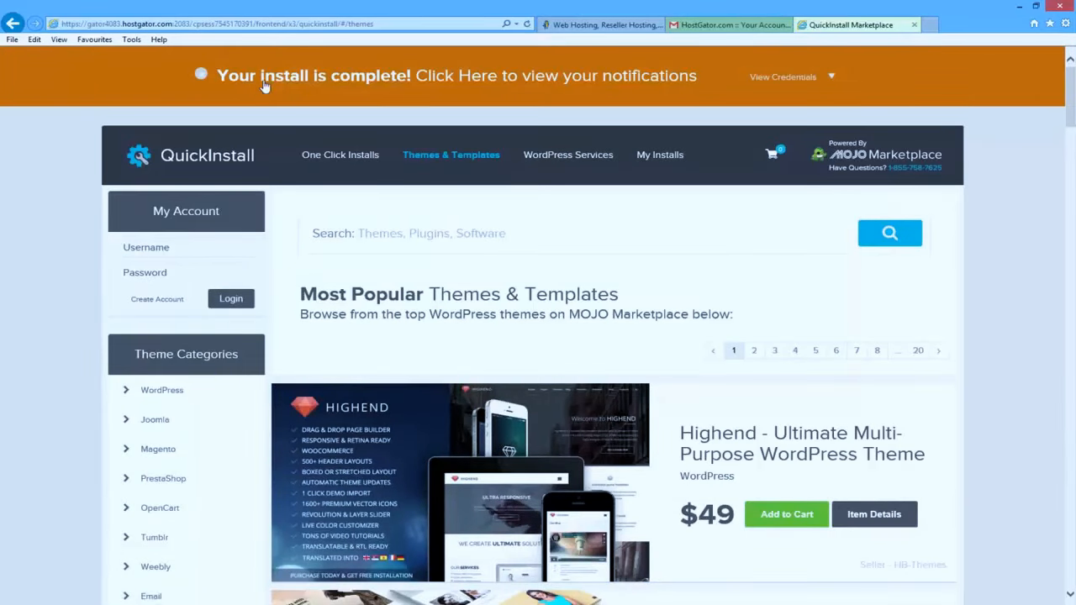
- Dismiss the install-complete banner and open the WordPress admin login from My Installs
{"action": "left_click", "coordinate": [473, 79]}
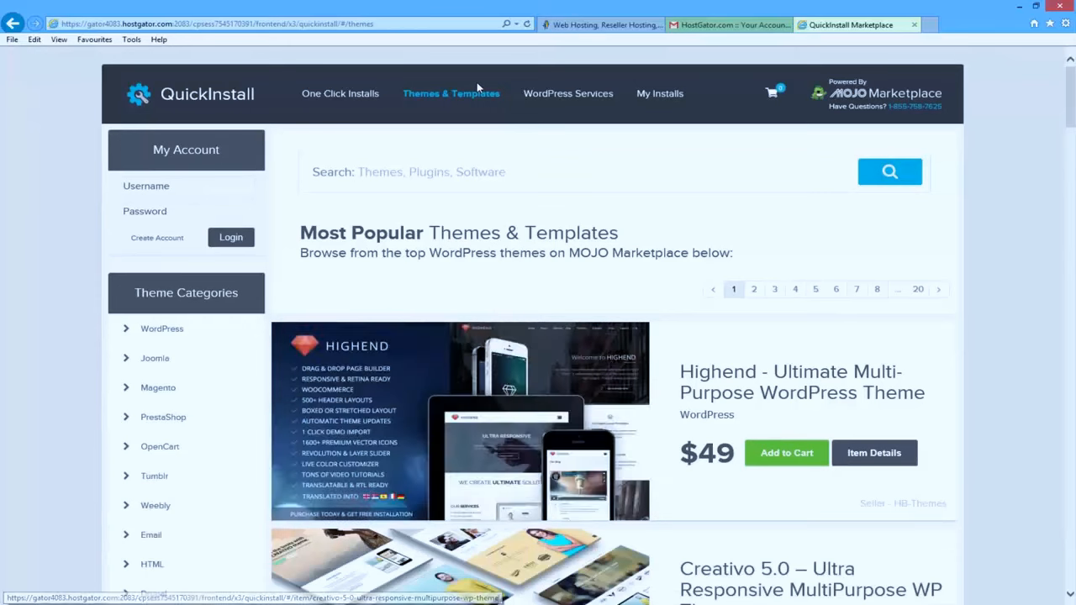
{"action": "left_click", "coordinate": [659, 97]}
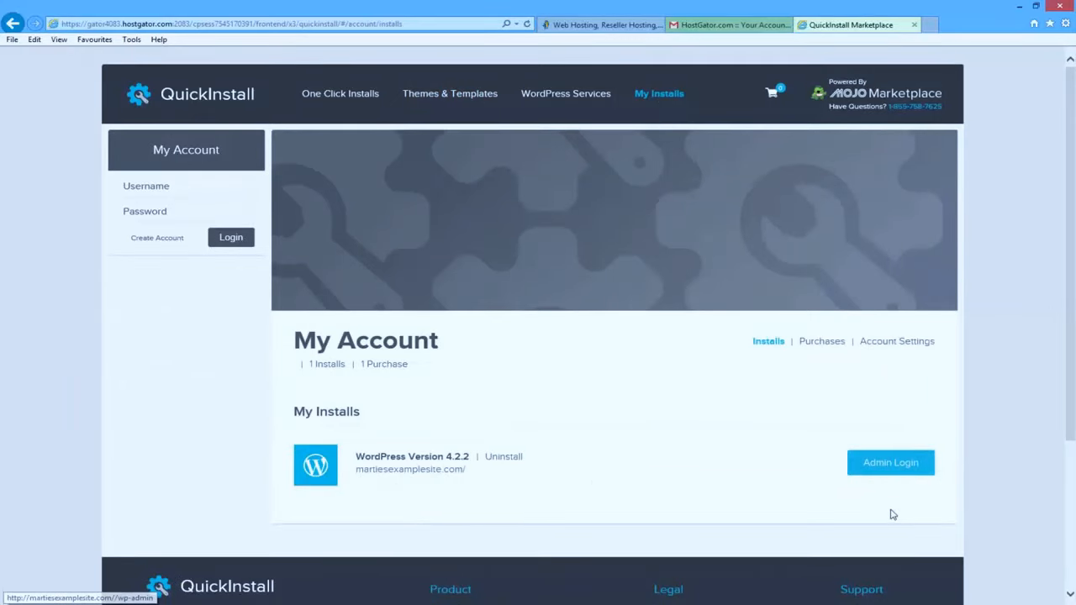
{"action": "left_click", "coordinate": [895, 471]}
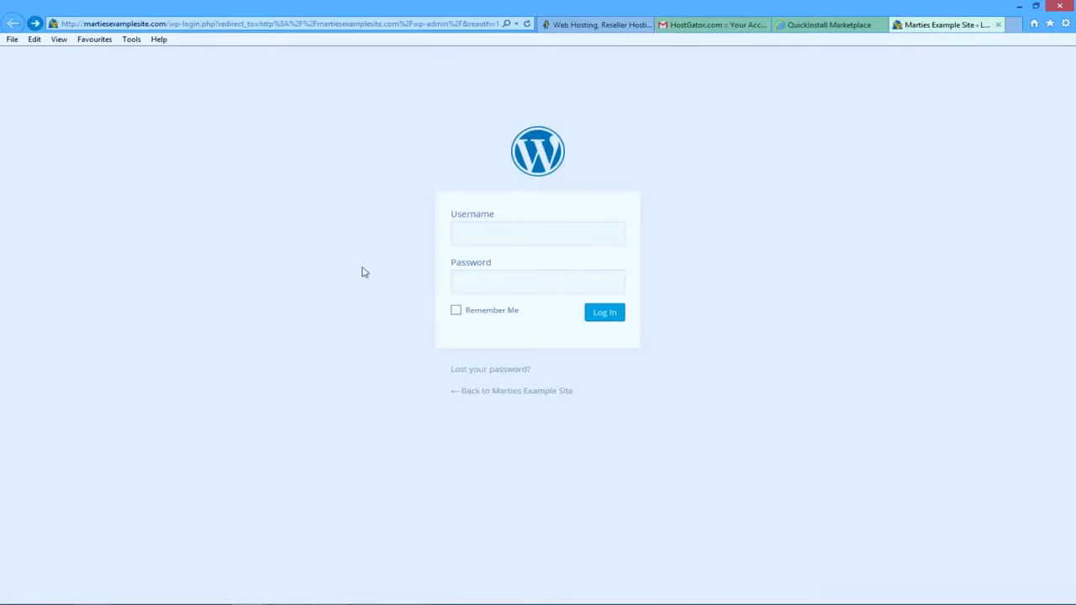
- Enter Admin as the login username and move to the empty password field
{"action": "left_click", "coordinate": [482, 232]}
{"action": "left_click", "coordinate": [500, 286]}
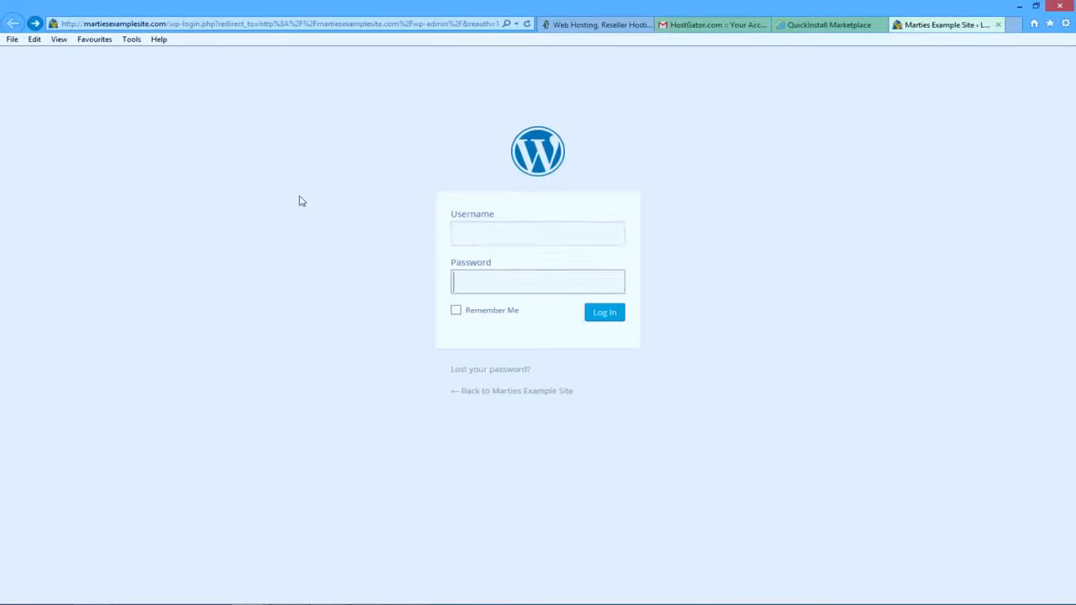
{"action": "left_click", "coordinate": [492, 232]}
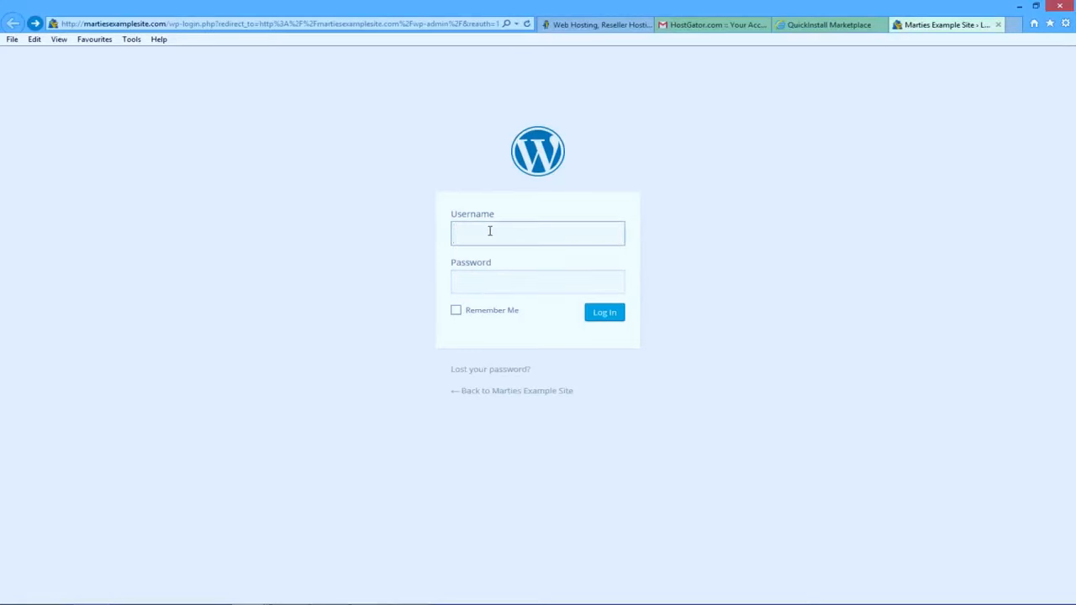
{"action": "type", "text": "Admin"}
{"action": "left_click", "coordinate": [373, 238]}
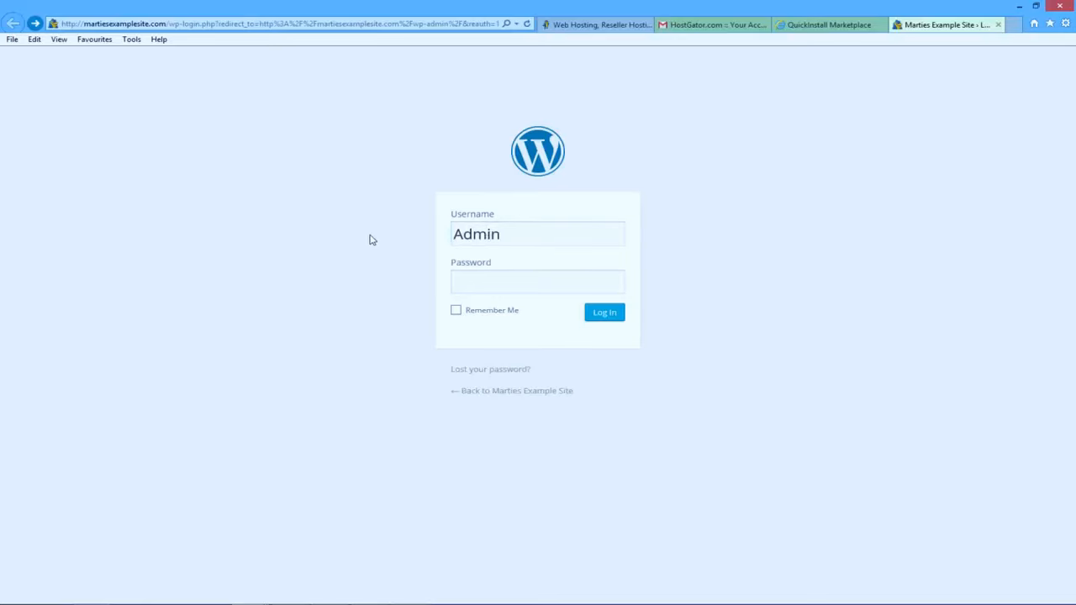
{"action": "left_click", "coordinate": [543, 283]}
- Copy the admin password from Gmail's QuickInstall Install Complete email, then return to the login page
{"action": "left_click", "coordinate": [730, 28]}
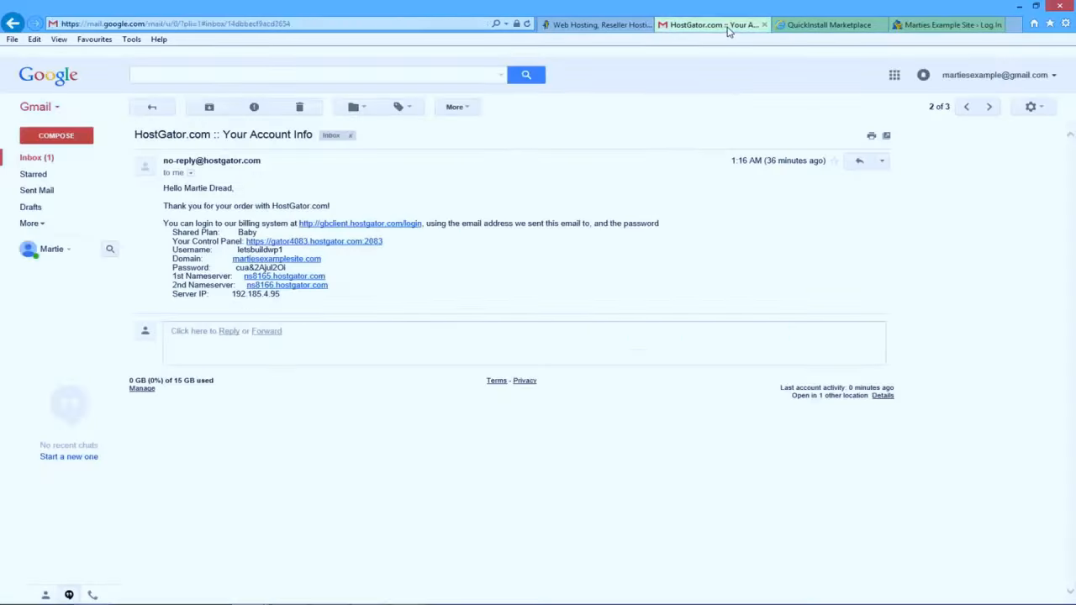
{"action": "left_click", "coordinate": [41, 160]}
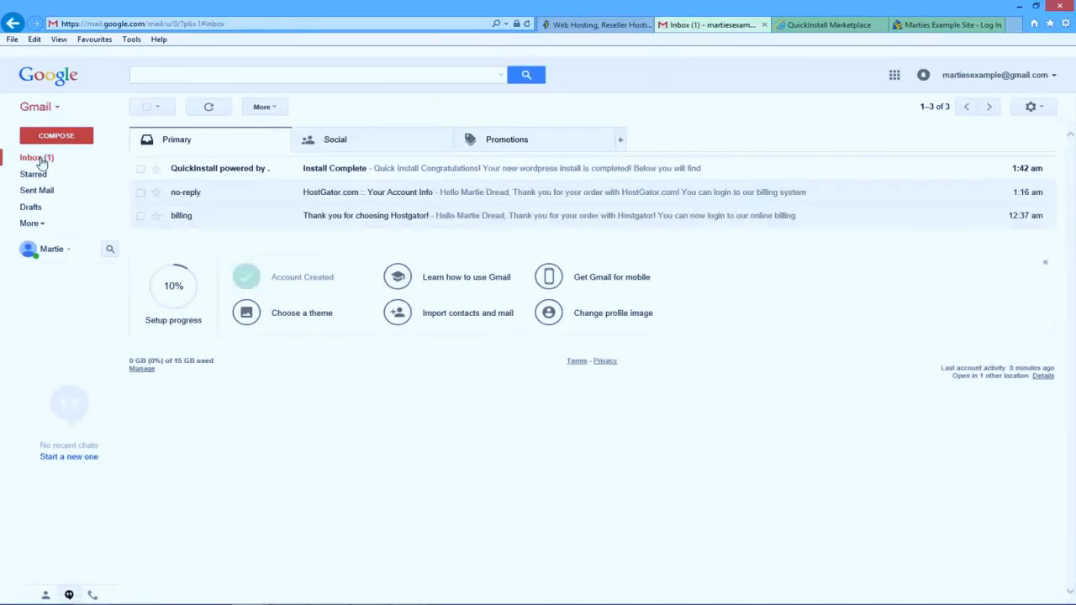
{"action": "left_click", "coordinate": [332, 172]}
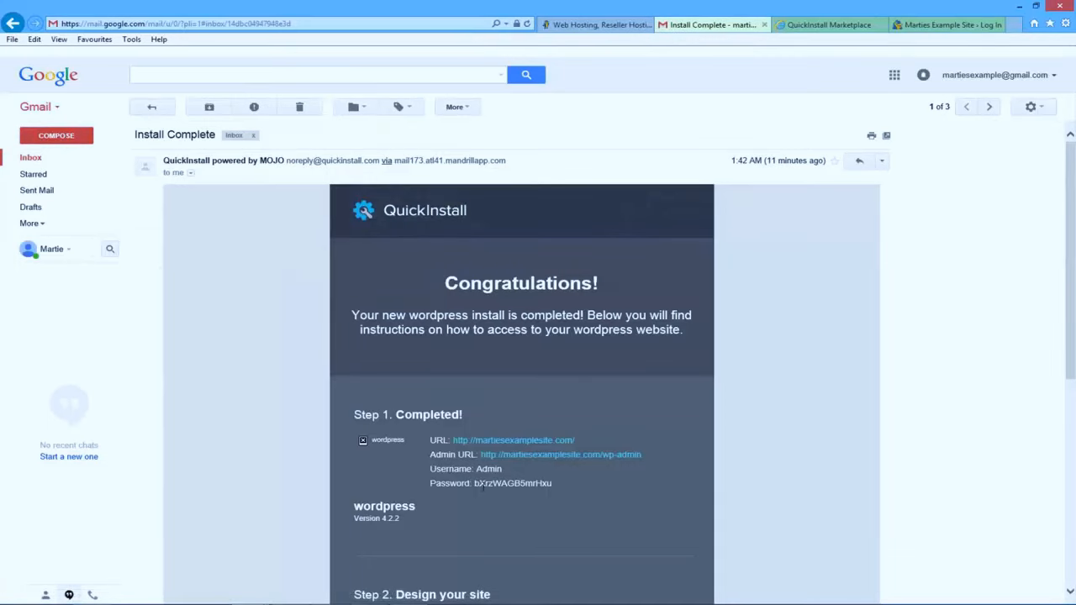
{"action": "double_click", "coordinate": [527, 485]}
{"action": "right_click", "coordinate": [504, 485]}
{"action": "left_click", "coordinate": [559, 374]}
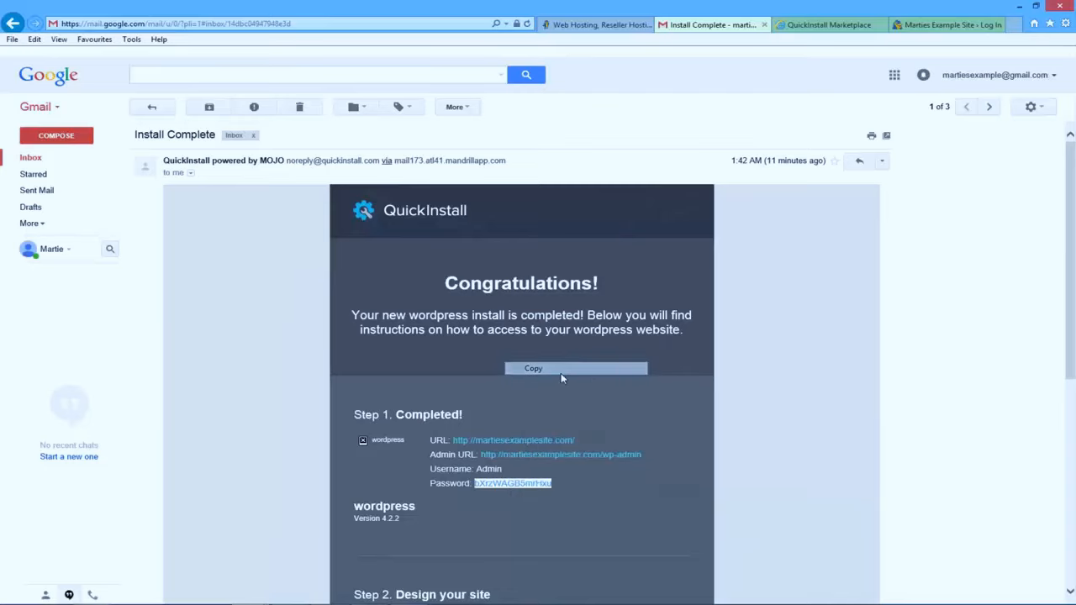
{"action": "left_click", "coordinate": [924, 27]}
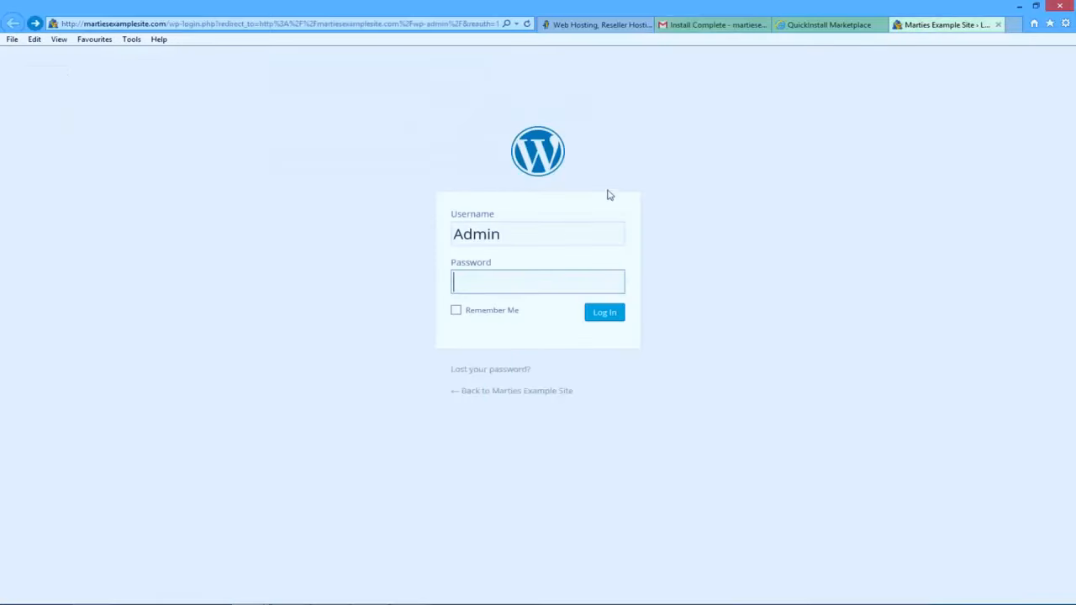
- Paste the copied admin password and log in to the WordPress Dashboard
{"action": "right_click", "coordinate": [548, 277]}
{"action": "left_click", "coordinate": [588, 330]}
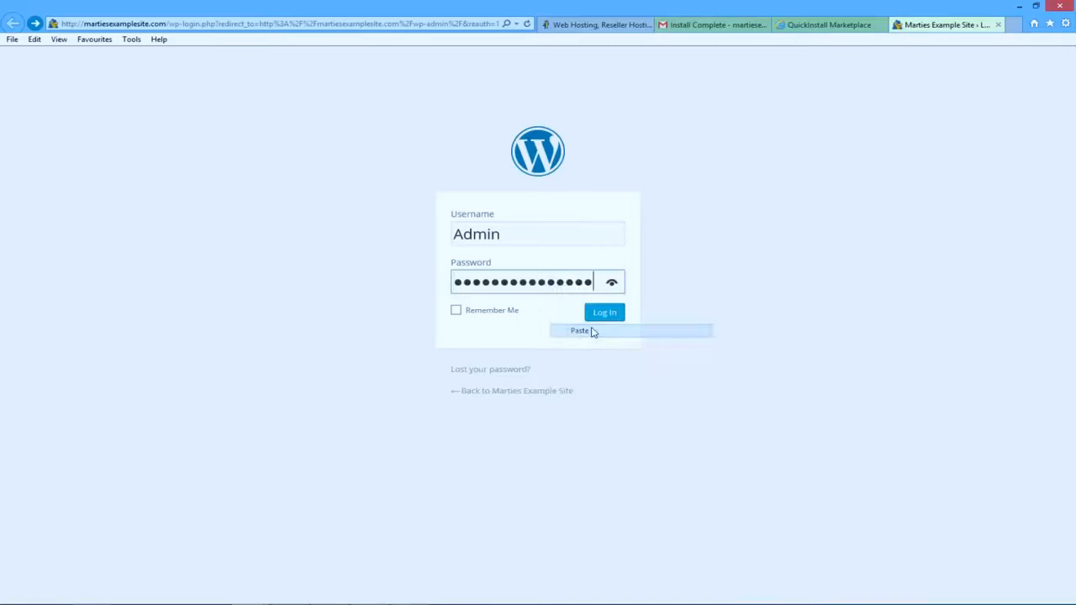
{"action": "left_click", "coordinate": [610, 318]}
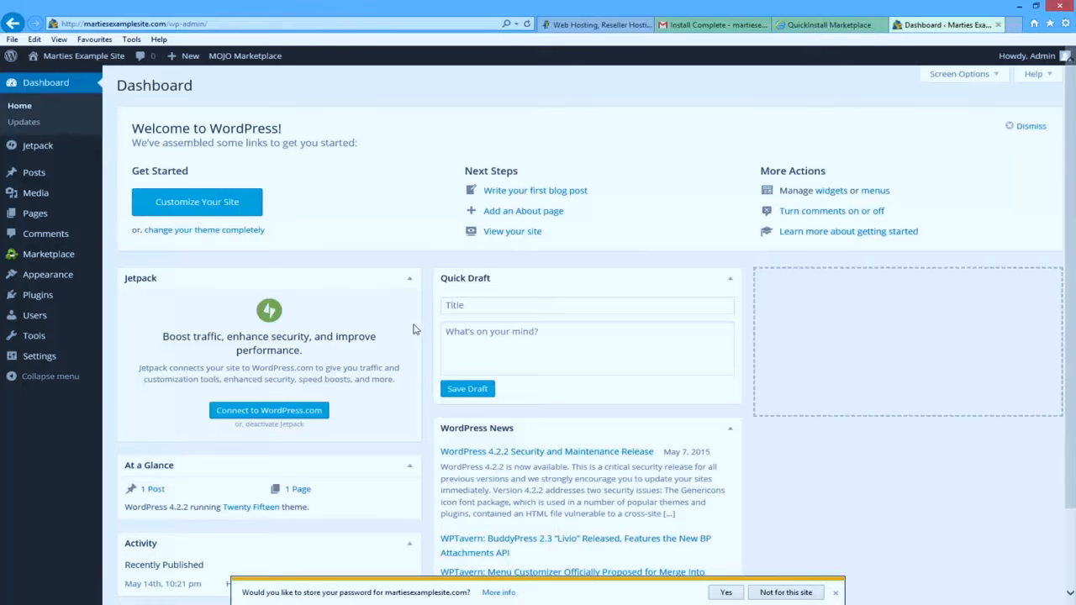
{"action": "left_click", "coordinate": [711, 24]}
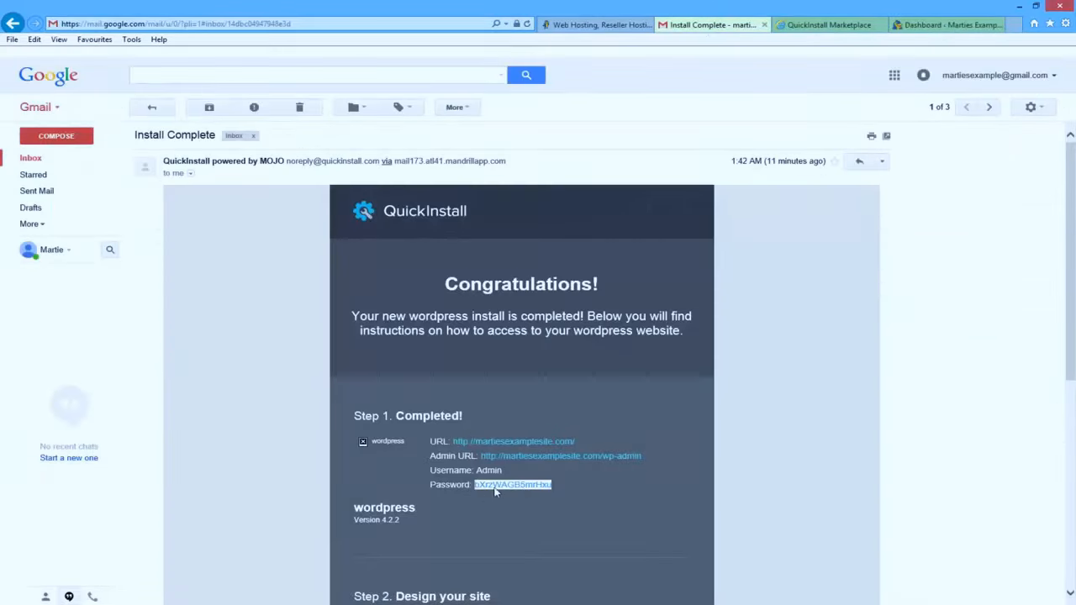
{"action": "left_click", "coordinate": [942, 25]}
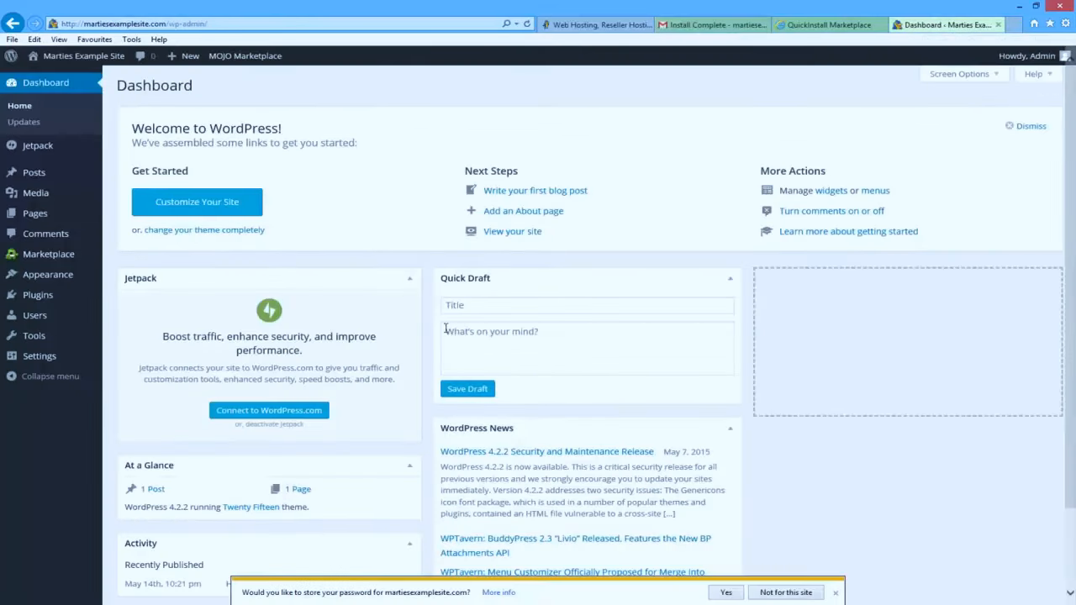
- Open the Admin user's profile for editing from the Users list
{"action": "left_click", "coordinate": [40, 318]}
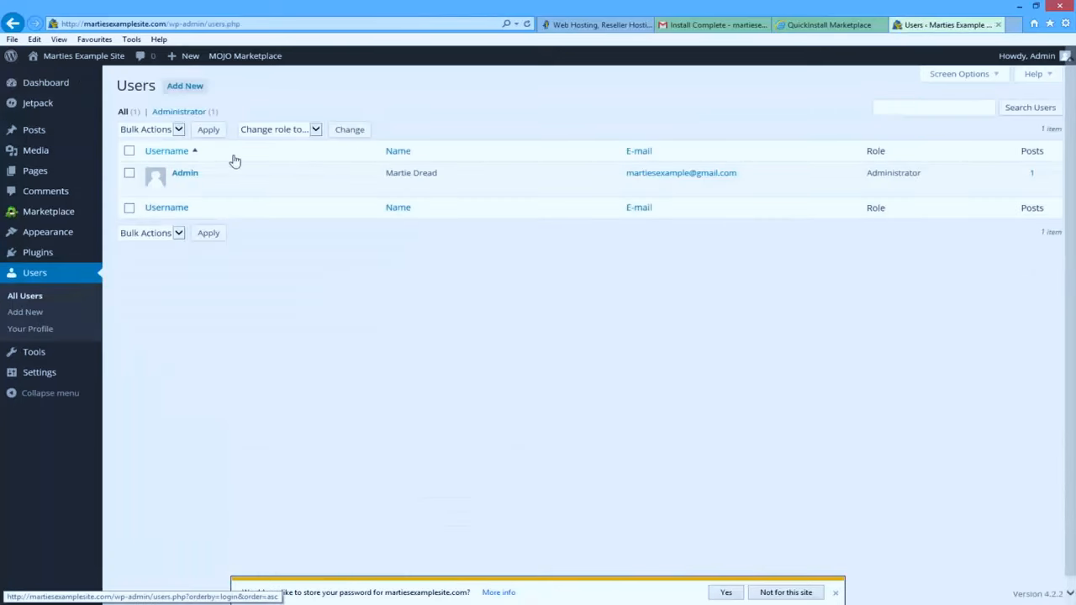
{"action": "mouse_move", "coordinate": [197, 176]}
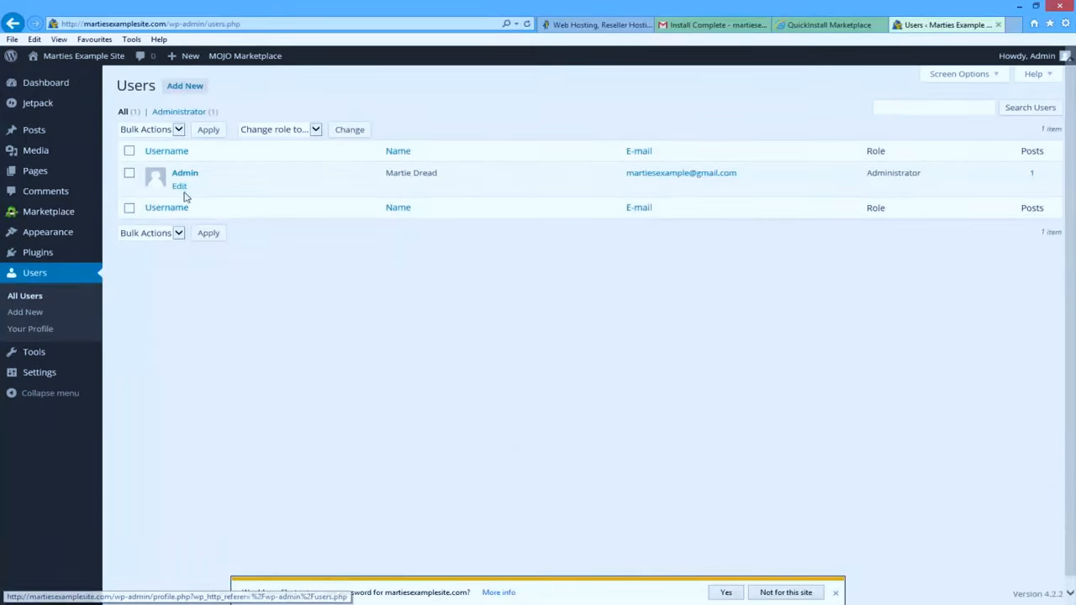
{"action": "left_click", "coordinate": [182, 187]}
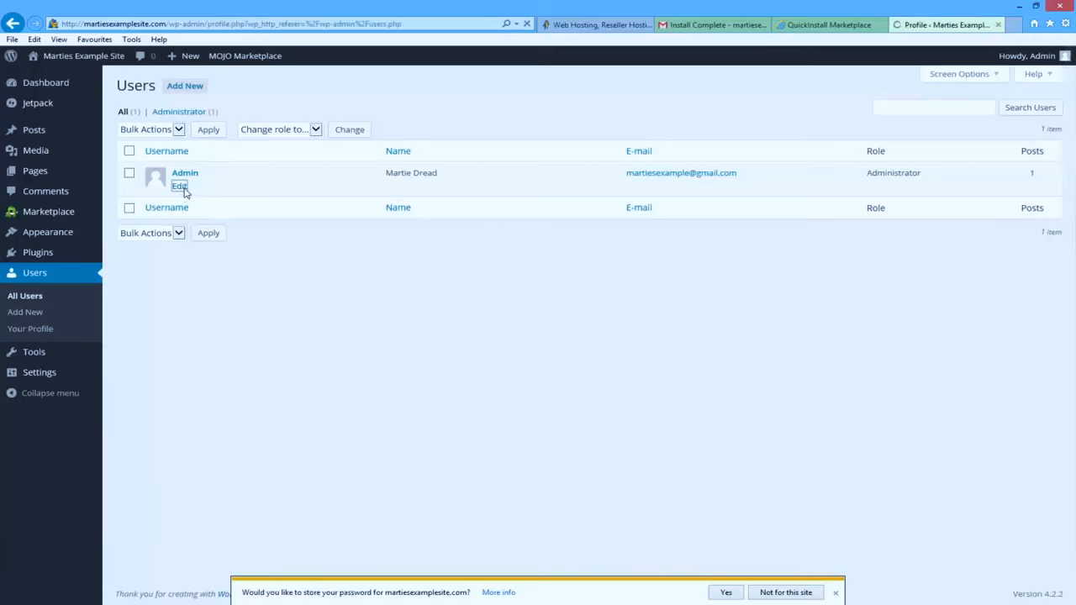
{"action": "scroll", "coordinate": [189, 195], "scroll_direction": "down", "scroll_amount": 5}
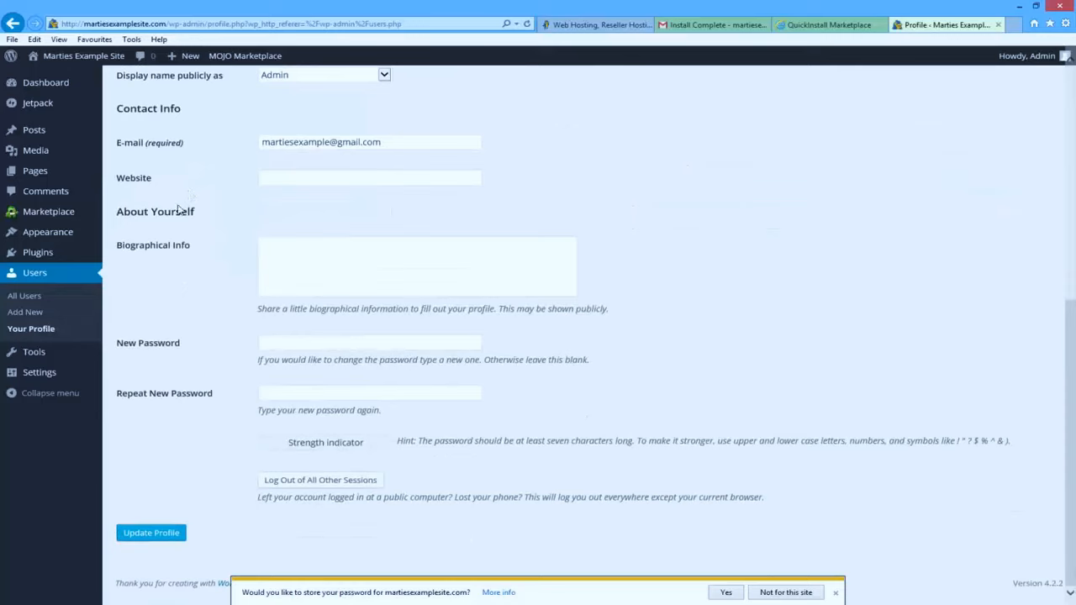
- Enter and confirm a new admin password, save the profile, and return to the Gmail email
{"action": "left_click", "coordinate": [283, 344]}
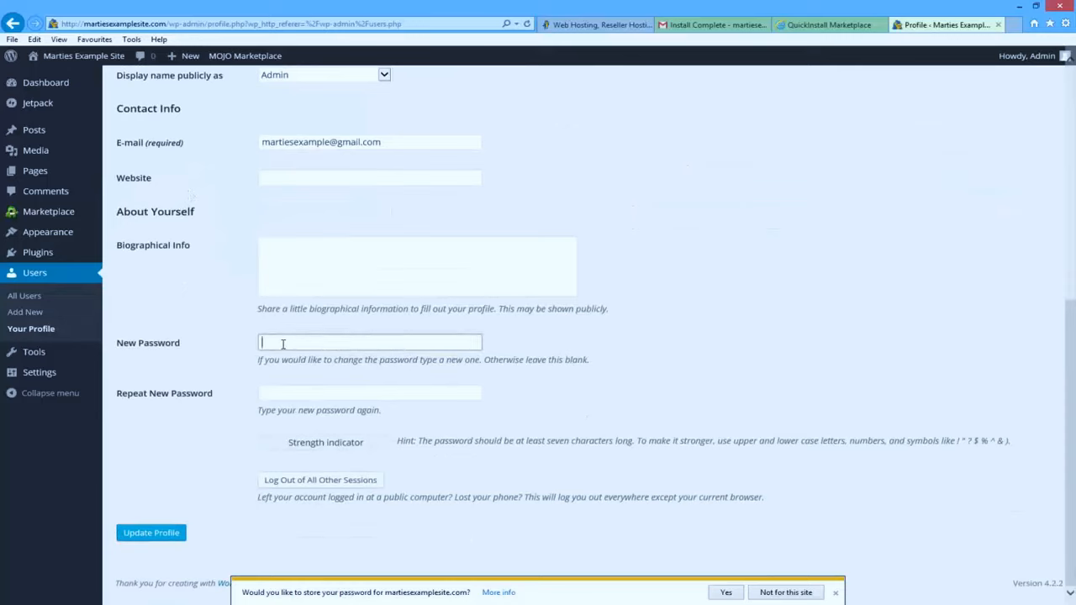
{"action": "type", "text": "p"}
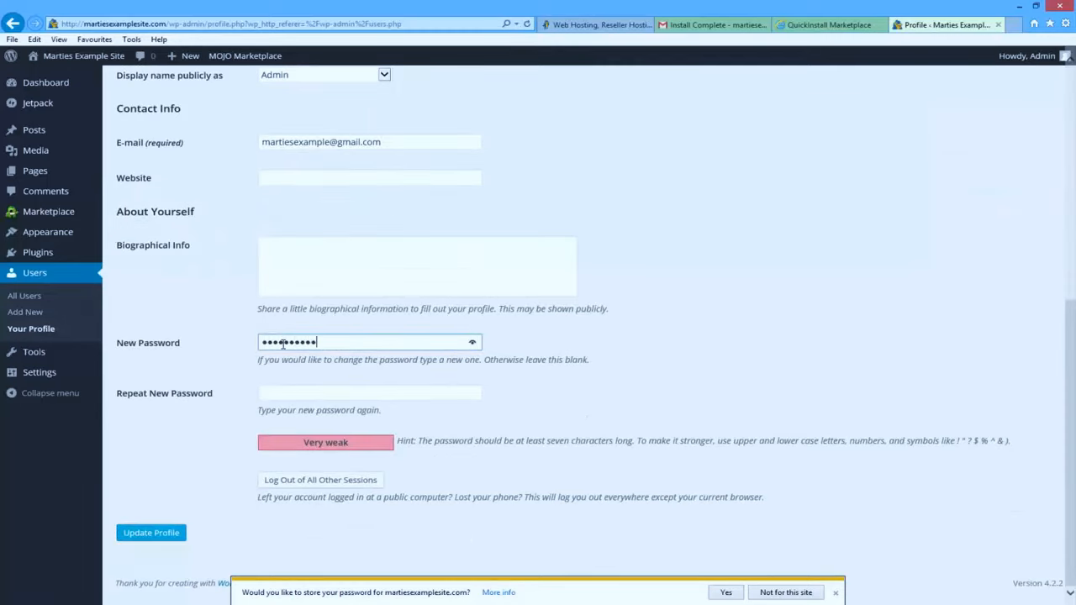
{"action": "type", "text": "123"}
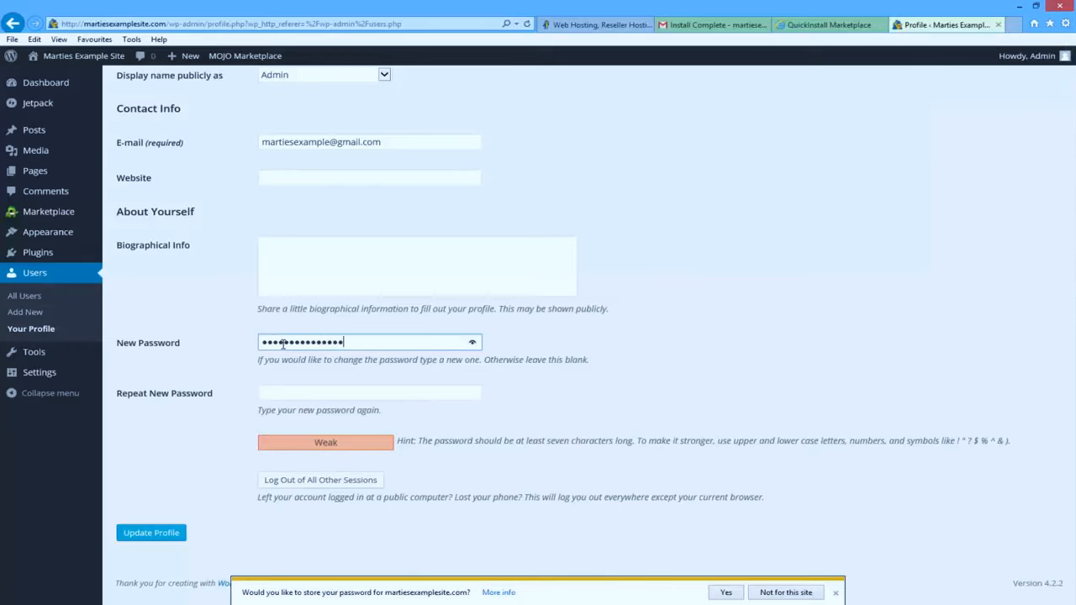
{"action": "type", "text": "45"}
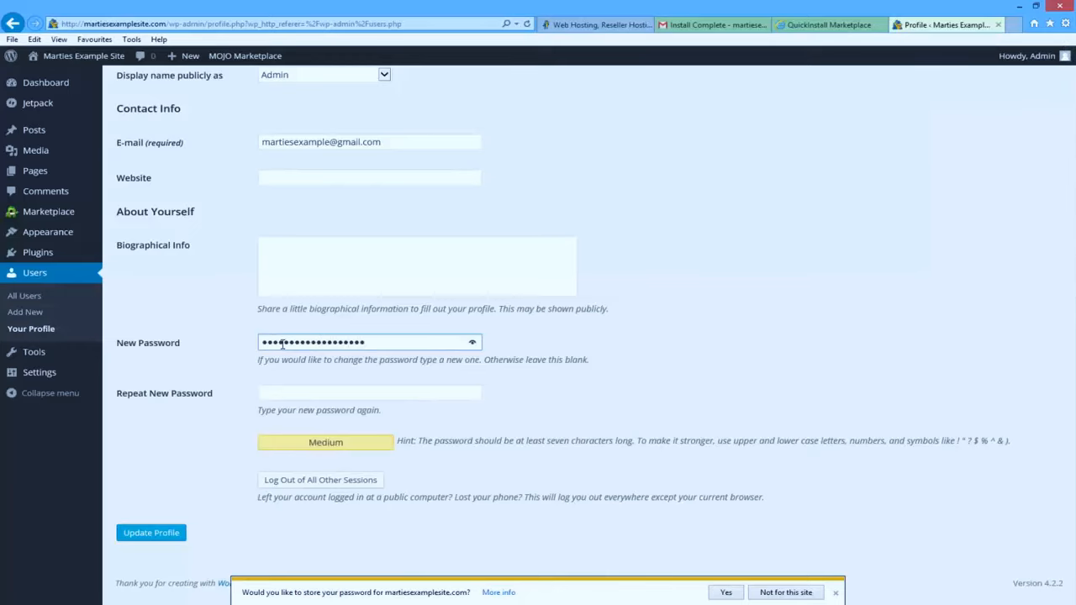
{"action": "left_click", "coordinate": [307, 395]}
{"action": "type", "text": "12"}
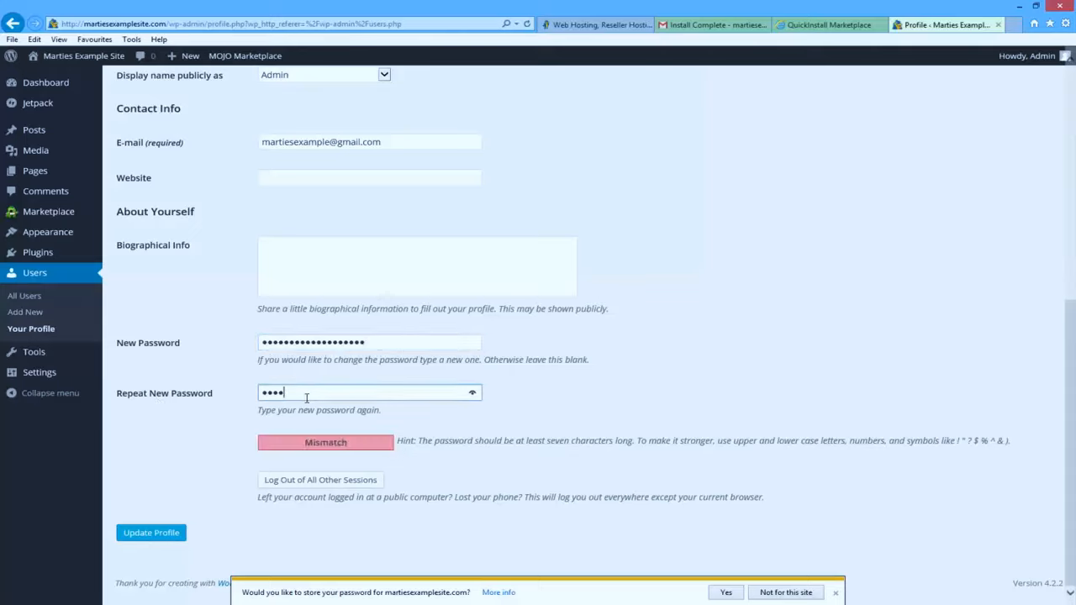
{"action": "type", "text": "34"}
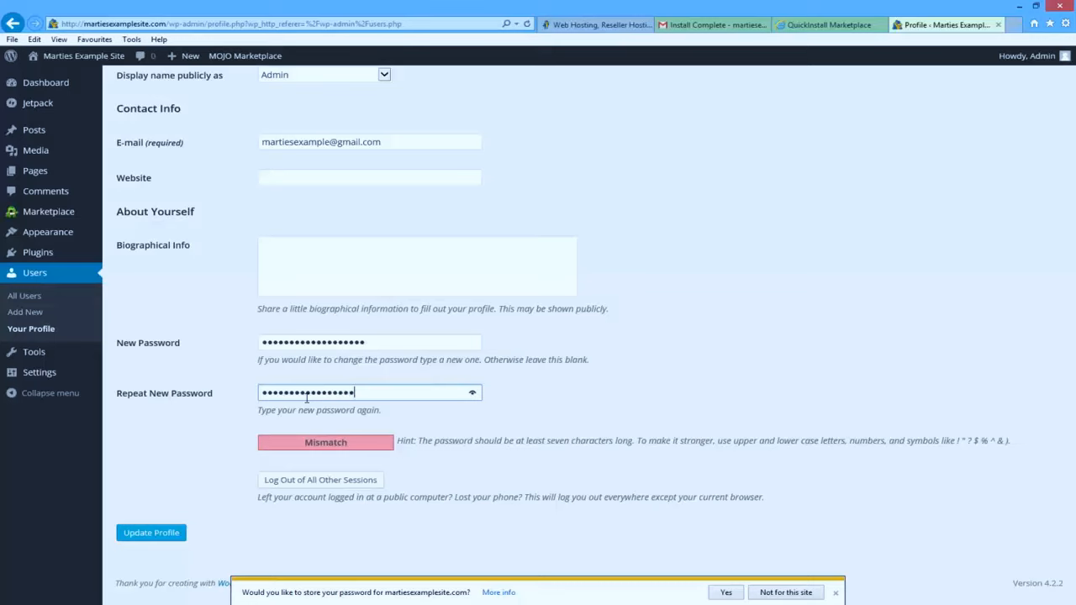
{"action": "type", "text": "56"}
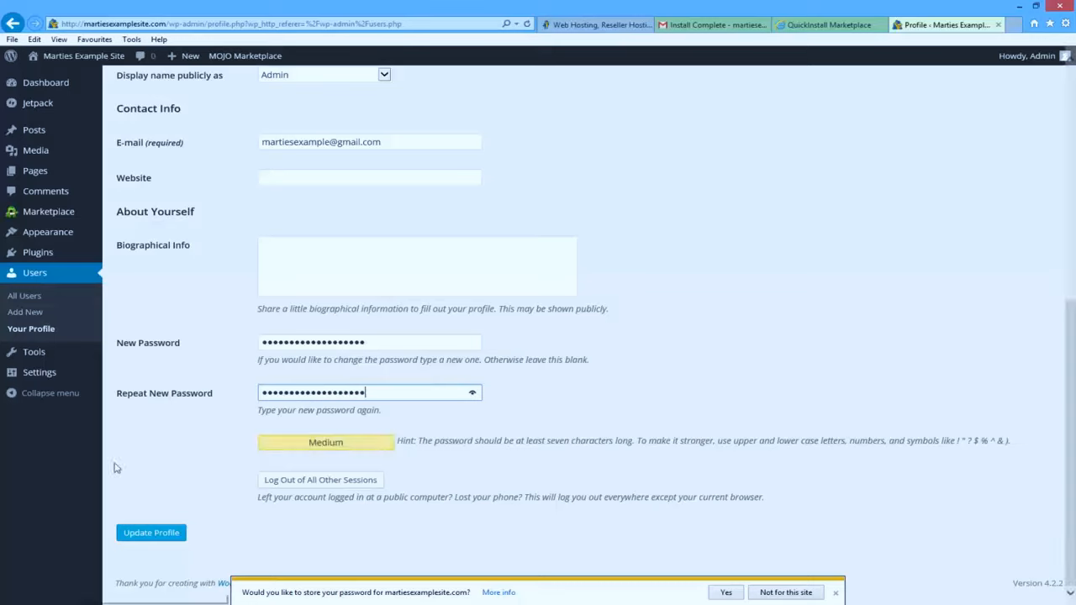
{"action": "left_click", "coordinate": [152, 532]}
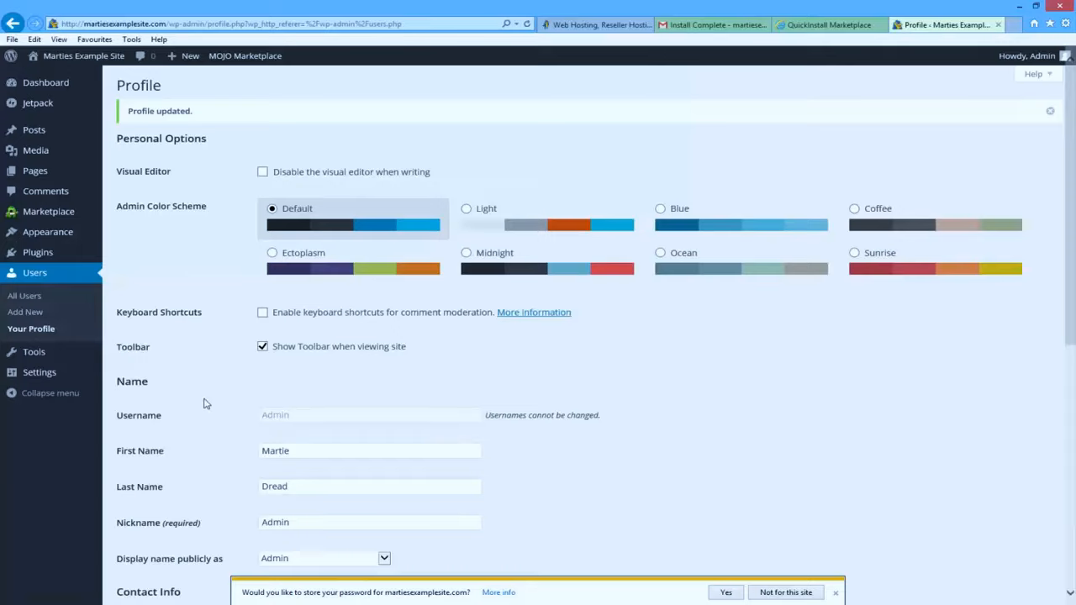
{"action": "left_click", "coordinate": [711, 25]}
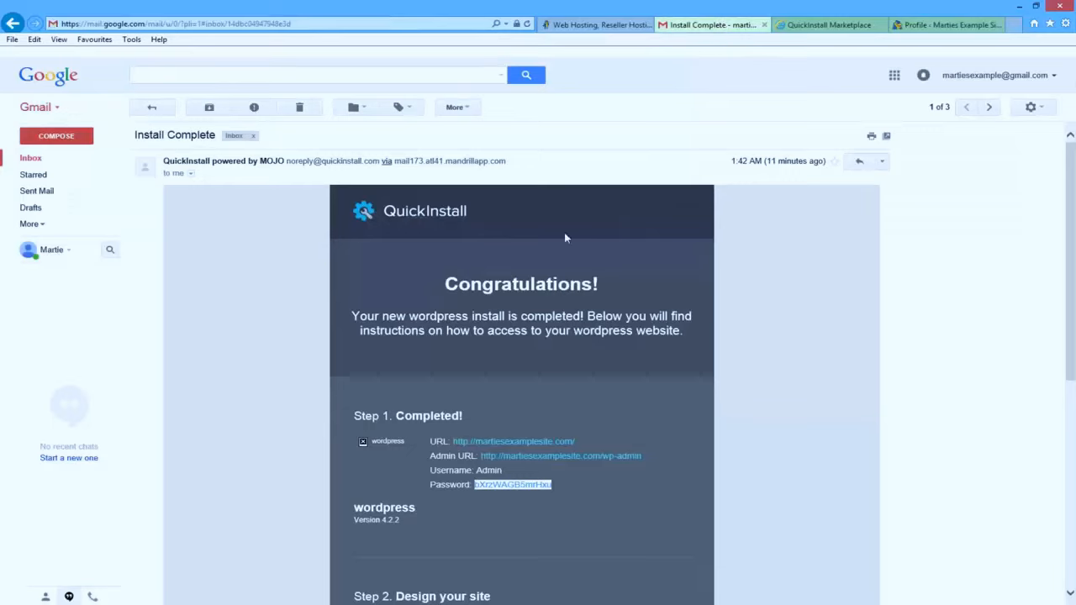